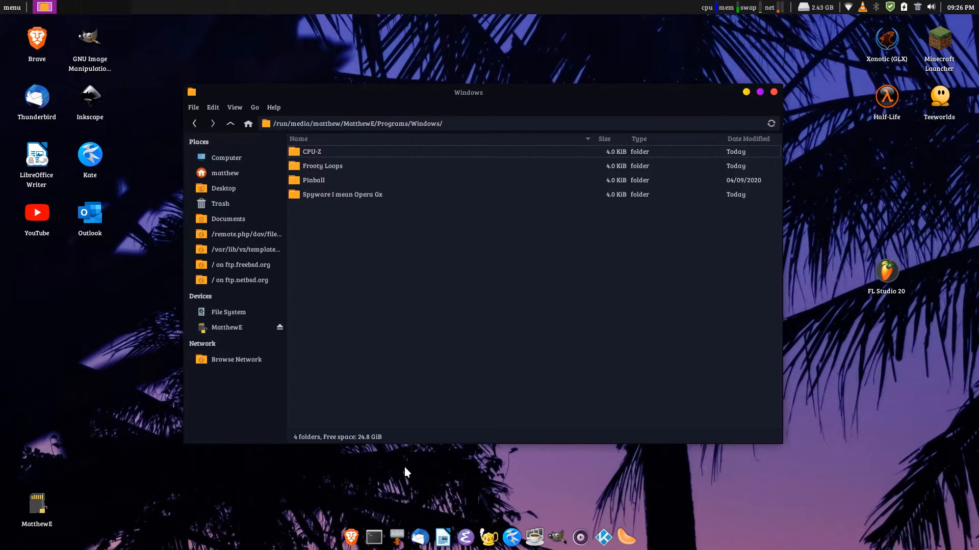
# Step: Open a terminal and query the installed wine-staging package details with pacman -Qi
pyautogui.hotkey('ctrl', 'alt', 't')
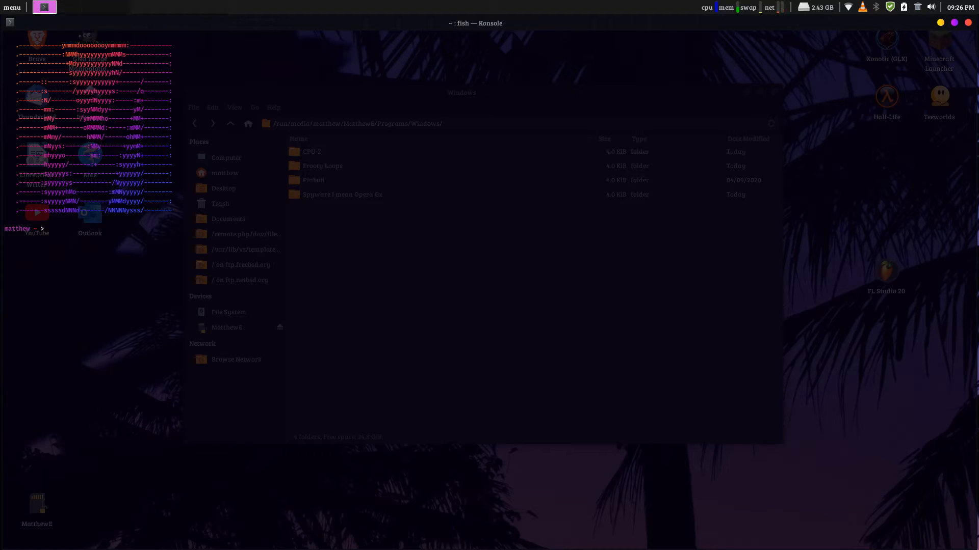
pyautogui.write('pacman -Qi wine-staginng')
pyautogui.press('Return')
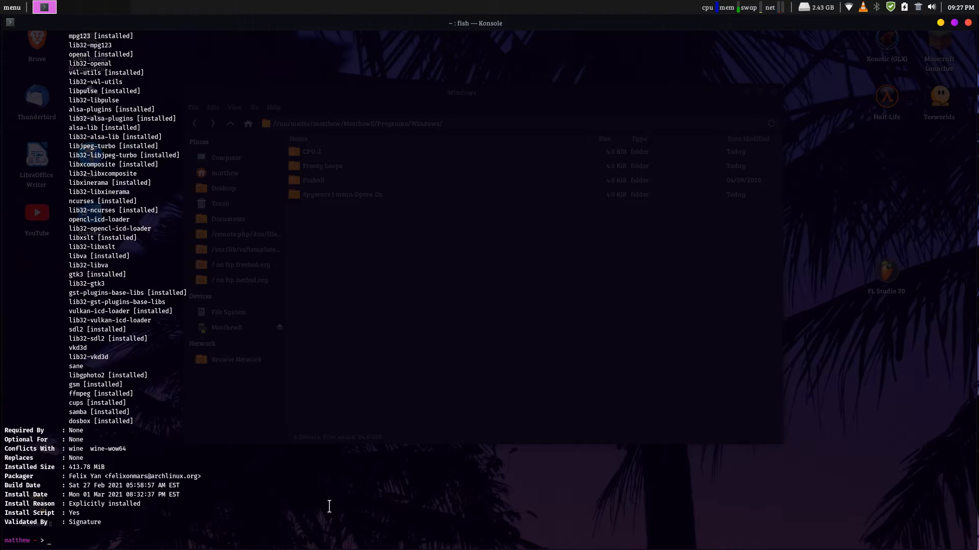
# Step: Review the wine-staging package's version, description and URL from the top of the output, and clear the terminal
pyautogui.scroll(4, 269, 254)
pyautogui.scroll(9, 269, 253)
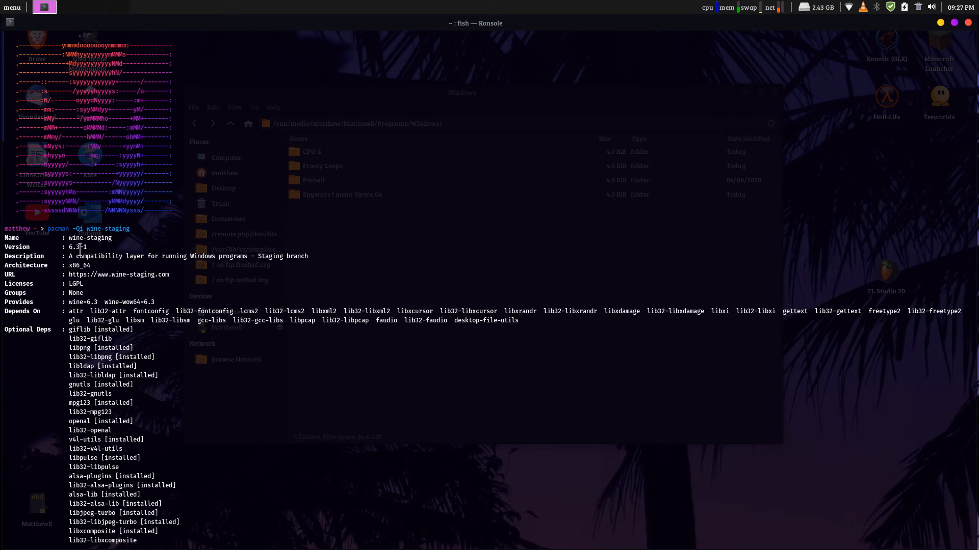
pyautogui.moveTo(72, 246); pyautogui.dragTo(253, 238)
pyautogui.moveTo(91, 265); pyautogui.dragTo(216, 257)
pyautogui.click(258, 261)
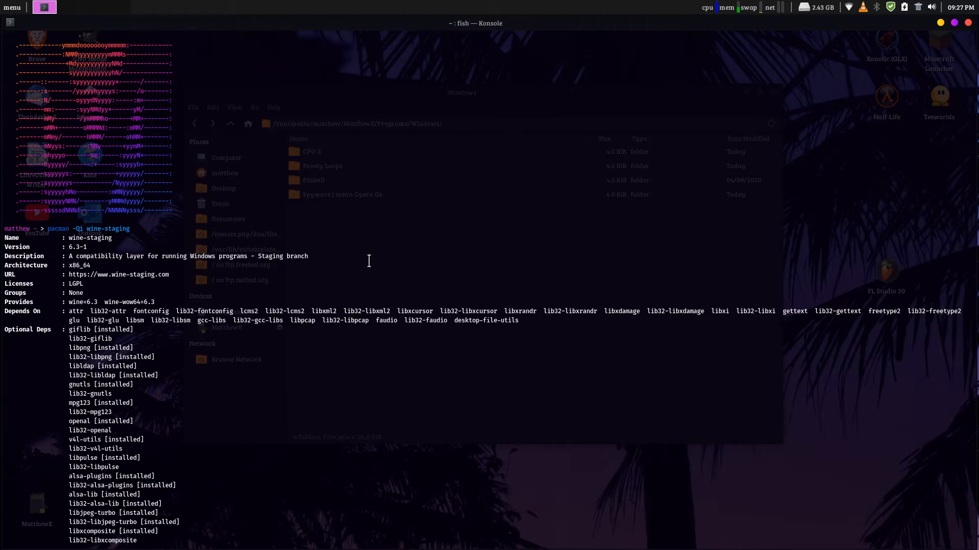
pyautogui.scroll(-13, 375, 259)
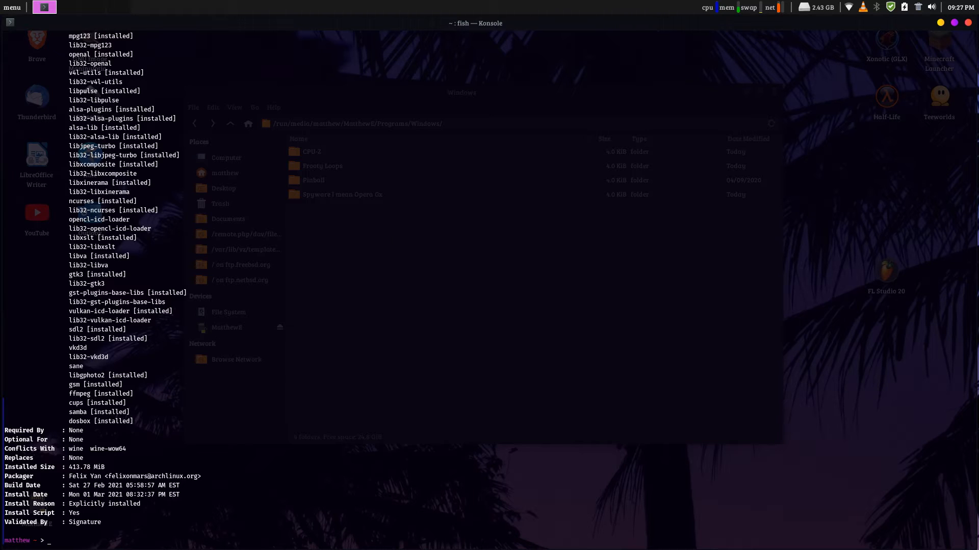
pyautogui.hotkey('ctrl', 'l')
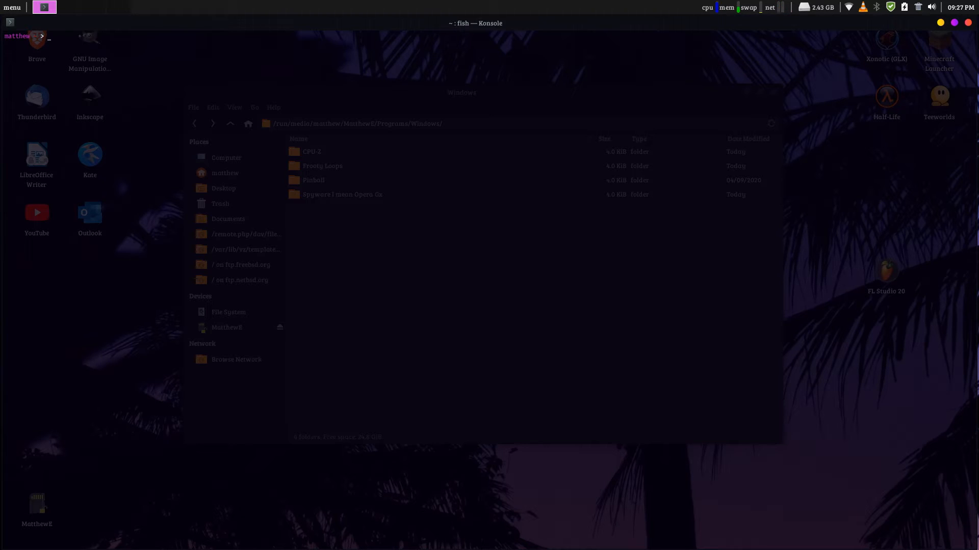
# Step: Write the example command "sudo apt install wine" without running it, and erase everything after sudo
pyautogui.write('sudo apt inssall wine')
pyautogui.press('BackSpace')
pyautogui.press('BackSpace')
pyautogui.press('BackSpace')
pyautogui.press('BackSpace')
pyautogui.press('BackSpace')
pyautogui.press('BackSpace')
pyautogui.press('BackSpace')
pyautogui.press('BackSpace')
pyautogui.press('BackSpace')
pyautogui.press('BackSpace')
pyautogui.press('BackSpace')
pyautogui.press('BackSpace')
pyautogui.press('BackSpace')
pyautogui.press('BackSpace')
pyautogui.press('BackSpace')
# Step: Write the Arch install command "pacman -S wine-staging" after sudo without running it, and erase it
pyautogui.write('paf')
pyautogui.press('BackSpace')
pyautogui.write('cman -S wine-stanging')
pyautogui.press('BackSpace')
pyautogui.press('BackSpace')
pyautogui.press('BackSpace')
pyautogui.press('BackSpace')
pyautogui.press('BackSpace')
pyautogui.press('BackSpace')
pyautogui.press('BackSpace')
pyautogui.press('BackSpace')
pyautogui.press('BackSpace')
pyautogui.press('BackSpace')
pyautogui.press('BackSpace')
pyautogui.press('BackSpace')
pyautogui.press('BackSpace')
pyautogui.press('BackSpace')
pyautogui.press('BackSpace')
pyautogui.press('BackSpace')
pyautogui.press('BackSpace')
pyautogui.press('BackSpace')
pyautogui.press('BackSpace')
pyautogui.press('BackSpace')
# Step: Write the openSUSE install command "zypper install wine" without running it, and empty the command line
pyautogui.write('zyppper')
pyautogui.press('BackSpace')
pyautogui.press('BackSpace')
pyautogui.press('BackSpace')
pyautogui.write('er install wine')
pyautogui.press('BackSpace')
pyautogui.press('BackSpace')
pyautogui.press('BackSpace')
pyautogui.press('BackSpace')
pyautogui.press('BackSpace')
pyautogui.press('BackSpace')
pyautogui.press('BackSpace')
pyautogui.press('BackSpace')
pyautogui.press('BackSpace')
pyautogui.press('BackSpace')
pyautogui.press('BackSpace')
pyautogui.press('BackSpace')
pyautogui.press('BackSpace')
pyautogui.press('BackSpace')
pyautogui.press('BackSpace')
pyautogui.press('BackSpace')
pyautogui.press('BackSpace')
pyautogui.press('BackSpace')
pyautogui.press('BackSpace')
pyautogui.press('BackSpace')
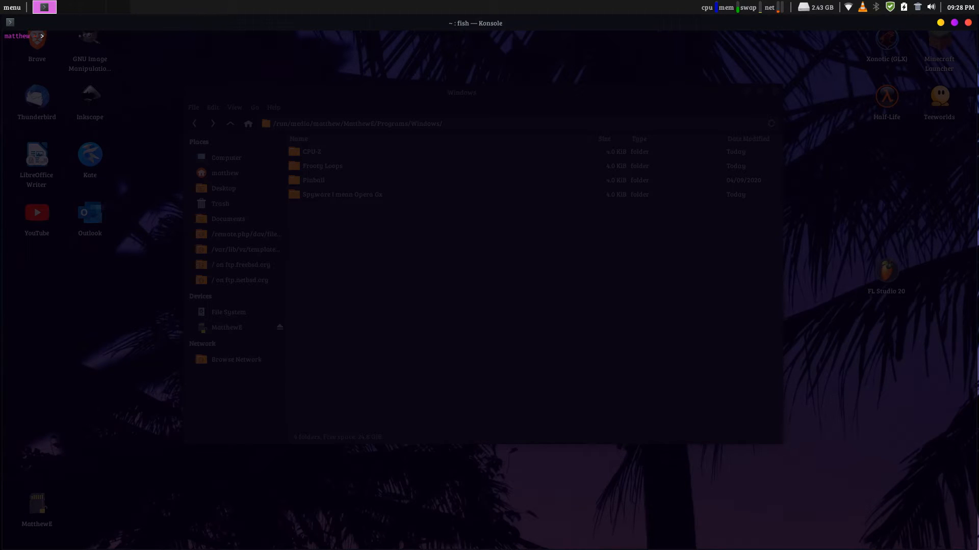
# Step: Exit the terminal session and reposition the file manager window on the desktop
pyautogui.write('exit')
pyautogui.press('Return')
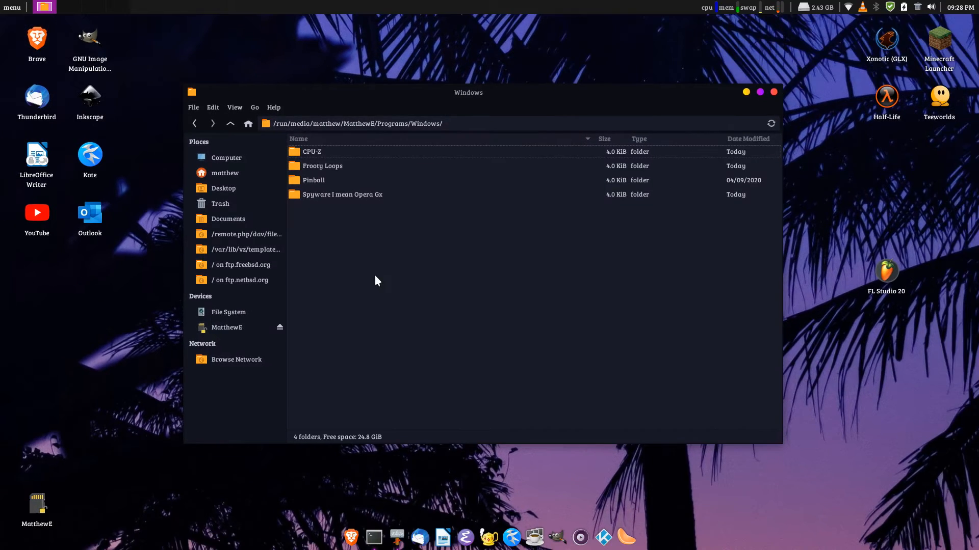
pyautogui.moveTo(405, 301); pyautogui.dragTo(466, 282)
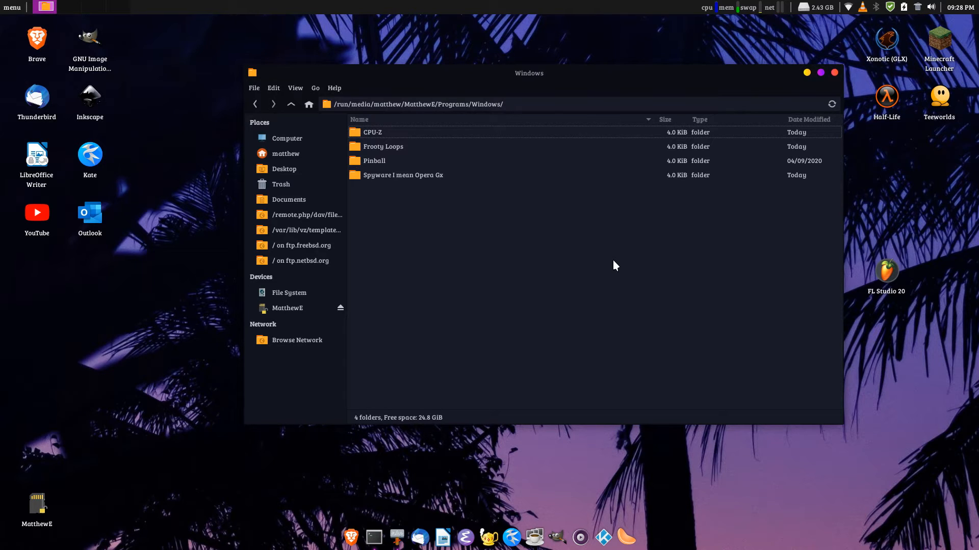
pyautogui.moveTo(523, 72); pyautogui.dragTo(428, 70)
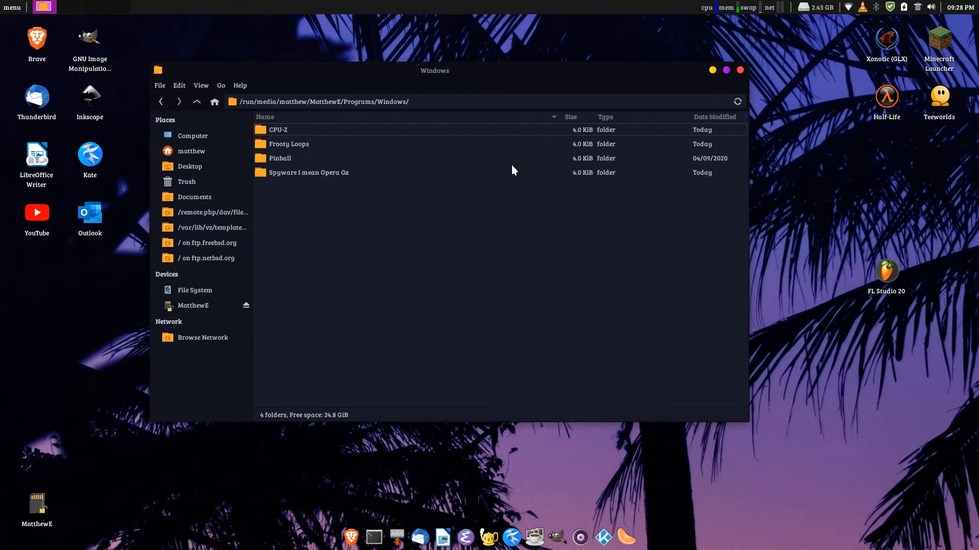
pyautogui.moveTo(432, 71); pyautogui.dragTo(467, 70)
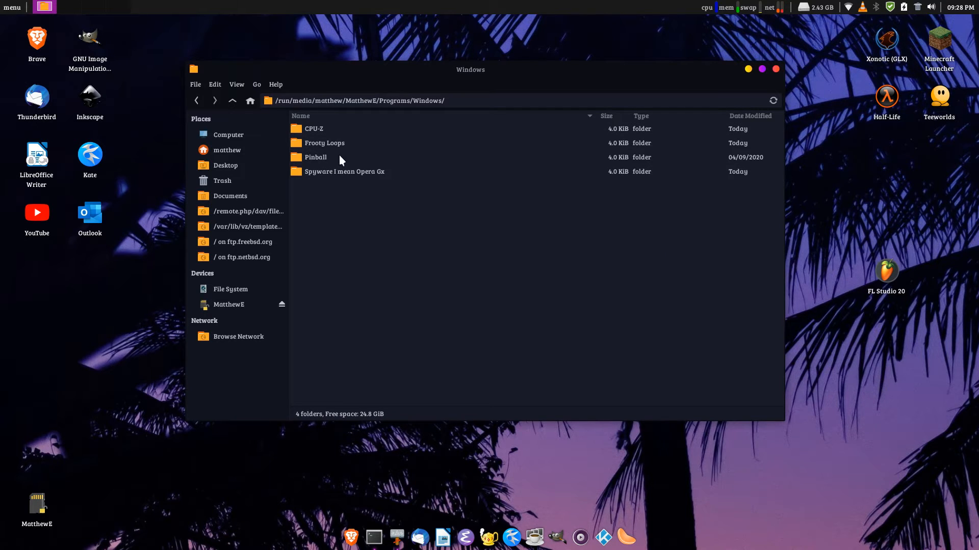
# Step: Open the Pinball folder and launch pinball.exe
pyautogui.doubleClick(323, 155)
pyautogui.scroll(-3, 399, 175)
pyautogui.scroll(3, 403, 176)
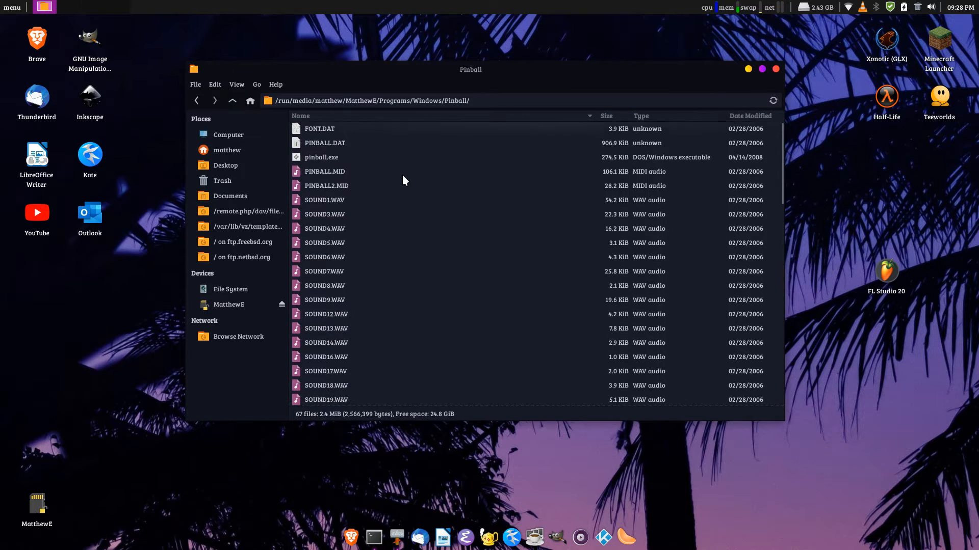
pyautogui.rightClick(322, 148)
pyautogui.click(310, 155)
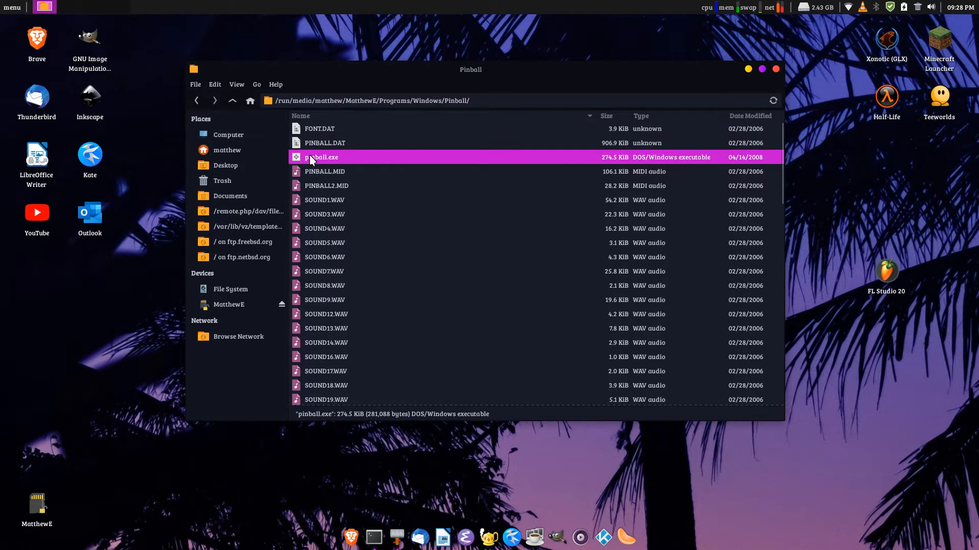
pyautogui.rightClick(311, 155)
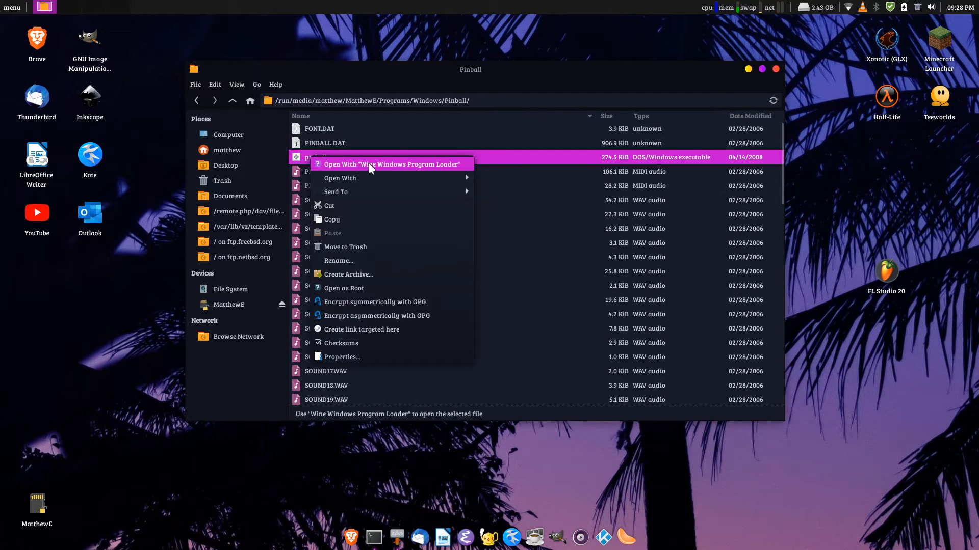
pyautogui.click(467, 155)
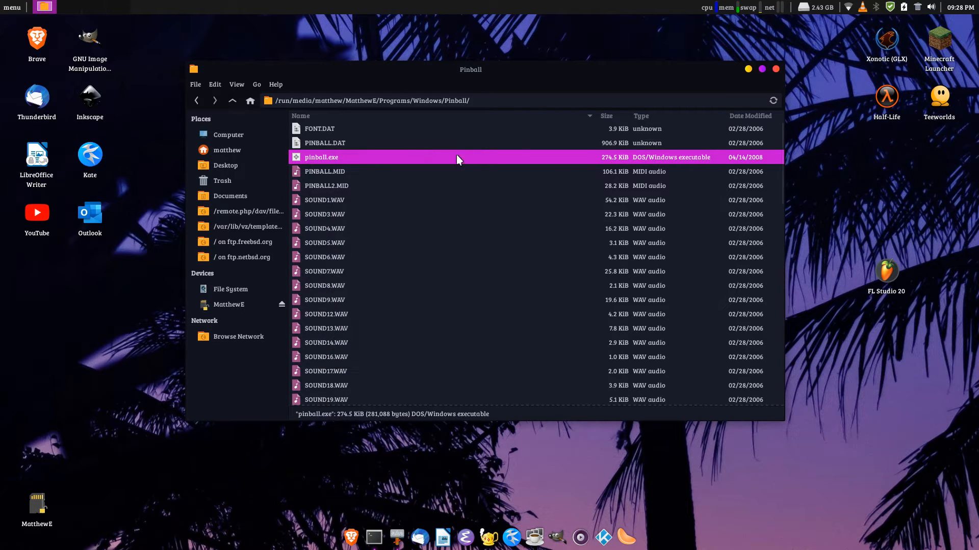
pyautogui.doubleClick(350, 158)
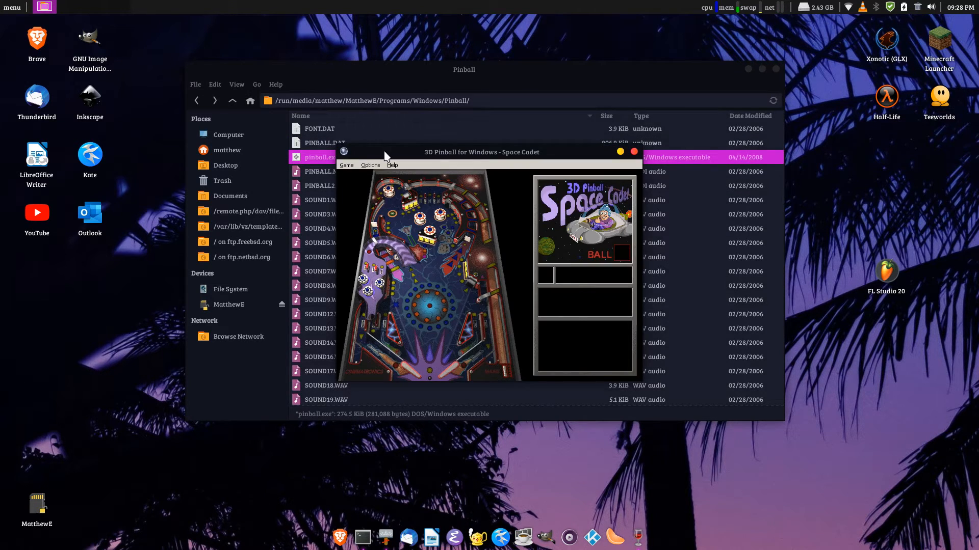
# Step: Minimize the file manager behind the pinball game and play a ball using both flippers
pyautogui.moveTo(384, 151); pyautogui.dragTo(404, 147)
pyautogui.click(655, 72)
pyautogui.click(748, 69)
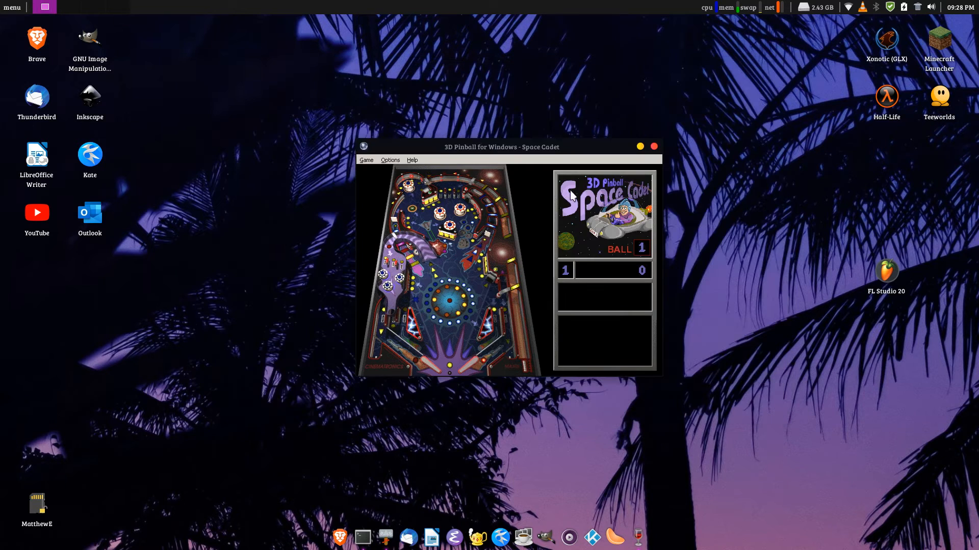
pyautogui.moveTo(478, 141)
pyautogui.mouseDown()
pyautogui.moveTo(469, 141)
pyautogui.moveTo(486, 146)
pyautogui.mouseUp()
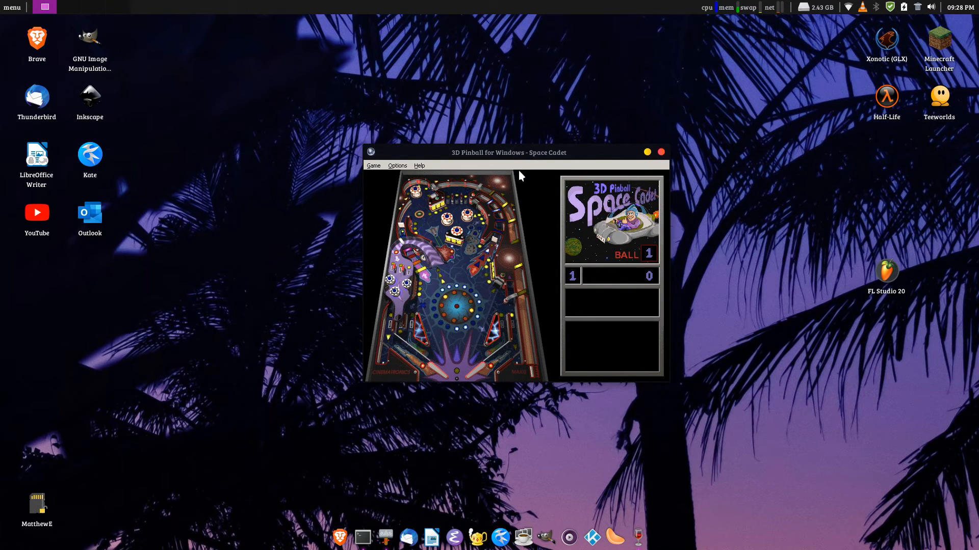
pyautogui.moveTo(488, 150); pyautogui.dragTo(478, 146)
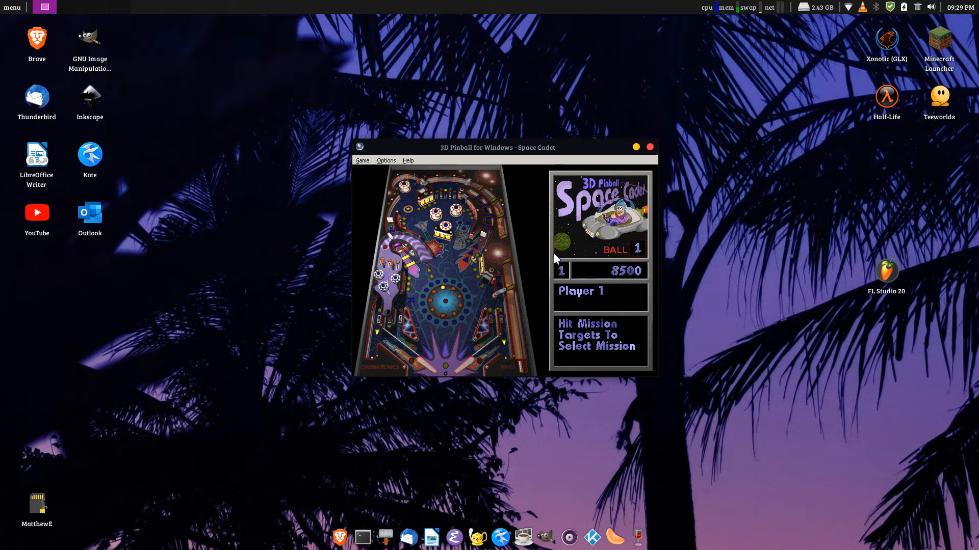
pyautogui.press('z')
pyautogui.press('/')
# Step: Open the About Pinball information to check which Wine version the game runs on
pyautogui.click(405, 160)
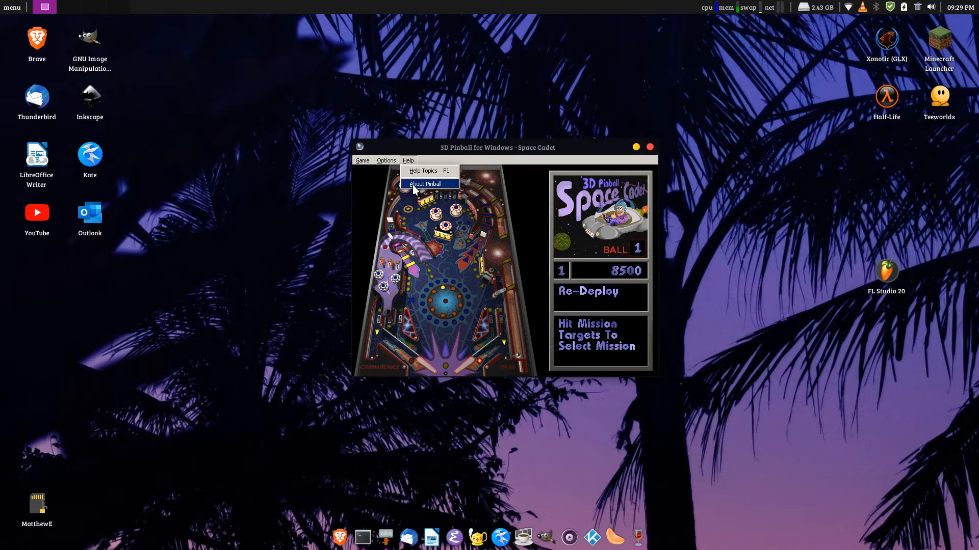
pyautogui.click(413, 186)
pyautogui.moveTo(435, 194); pyautogui.dragTo(485, 176)
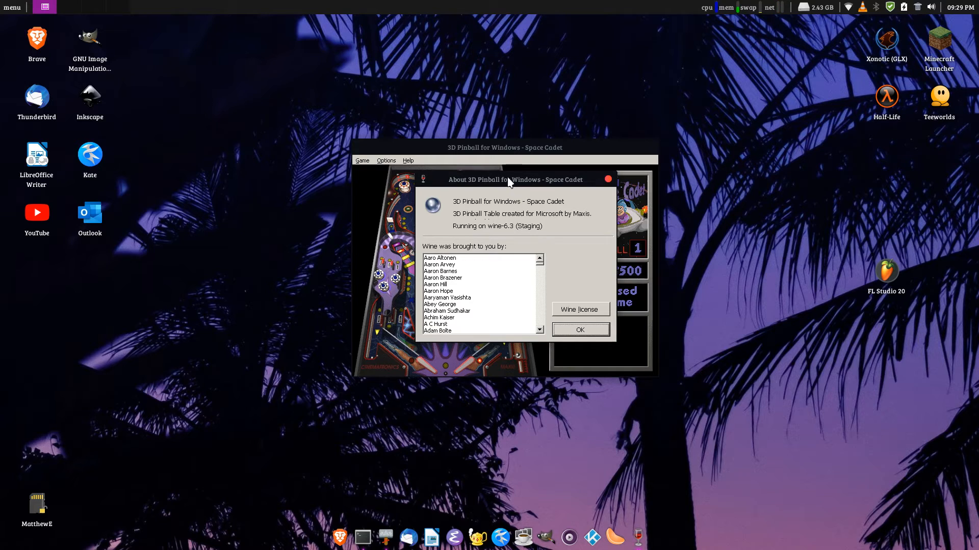
pyautogui.moveTo(501, 177); pyautogui.dragTo(510, 175)
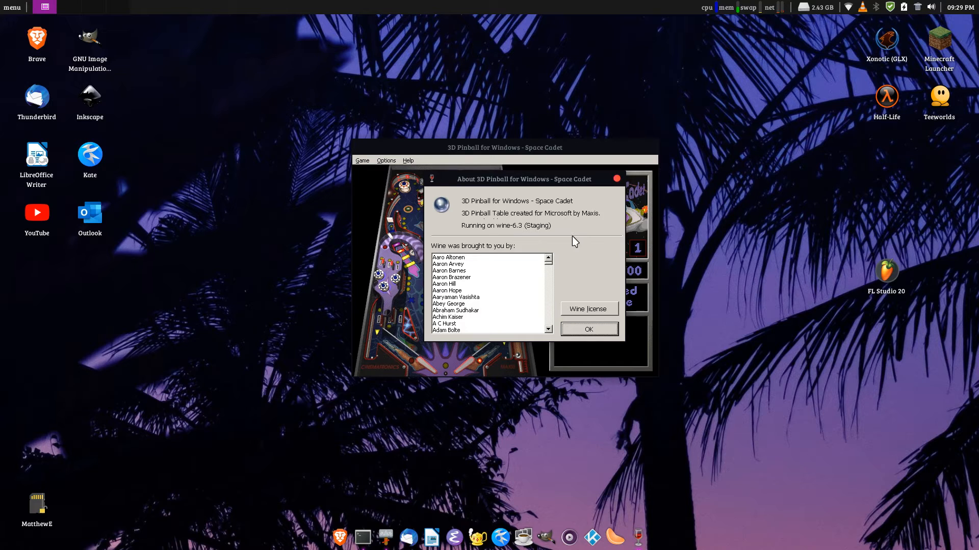
# Step: Close the about dialog and exit the pinball game
pyautogui.click(361, 161)
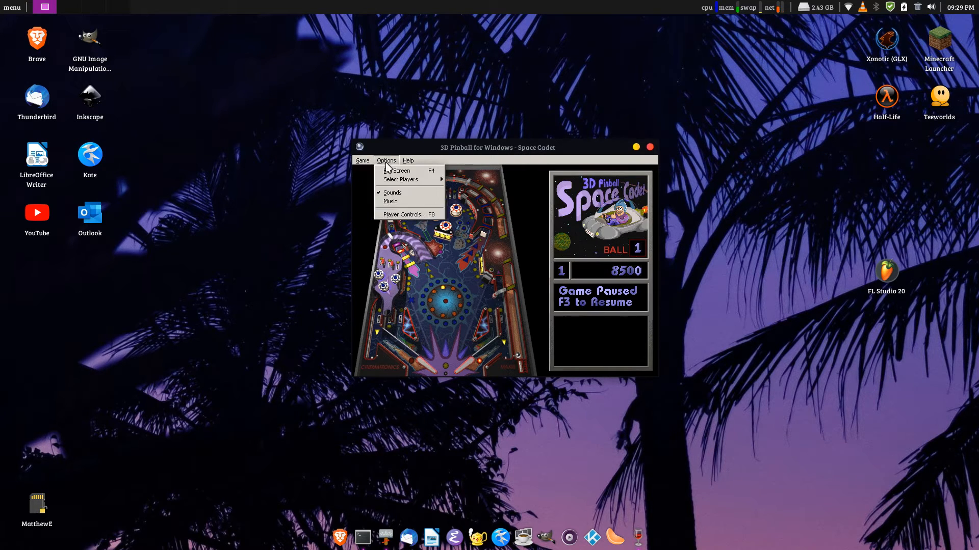
pyautogui.click(368, 157)
pyautogui.click(365, 159)
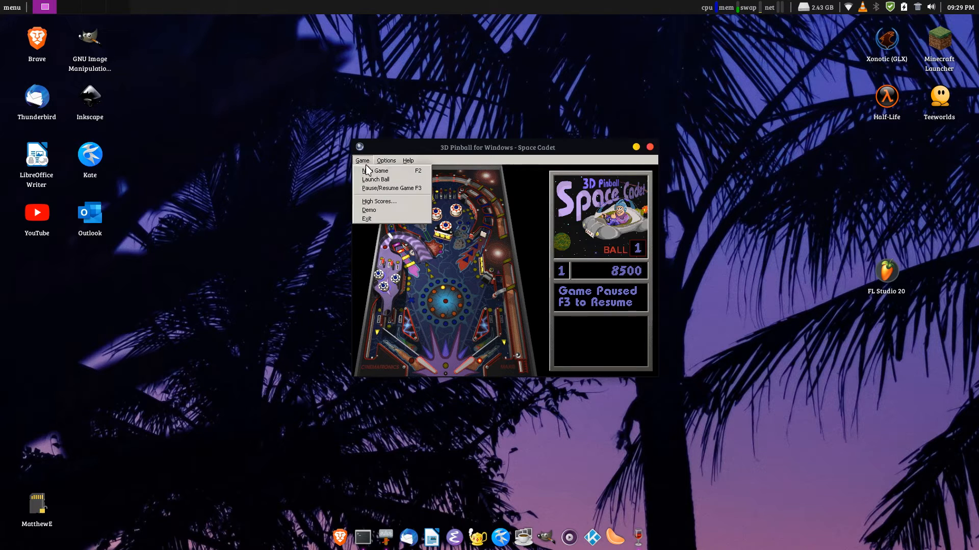
pyautogui.click(374, 217)
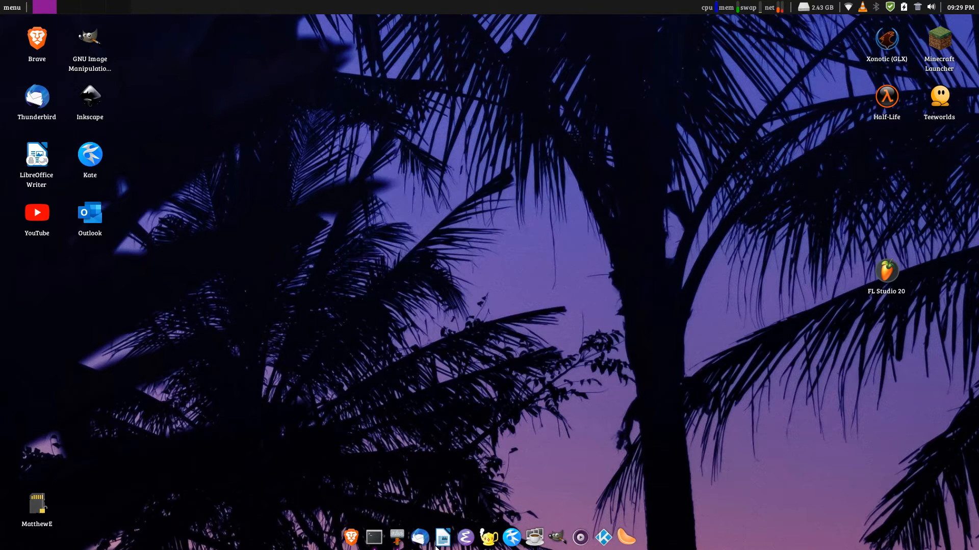
# Step: Bring back the file manager, return to the Windows programs folder and open the CPU-Z folder
pyautogui.click(400, 537)
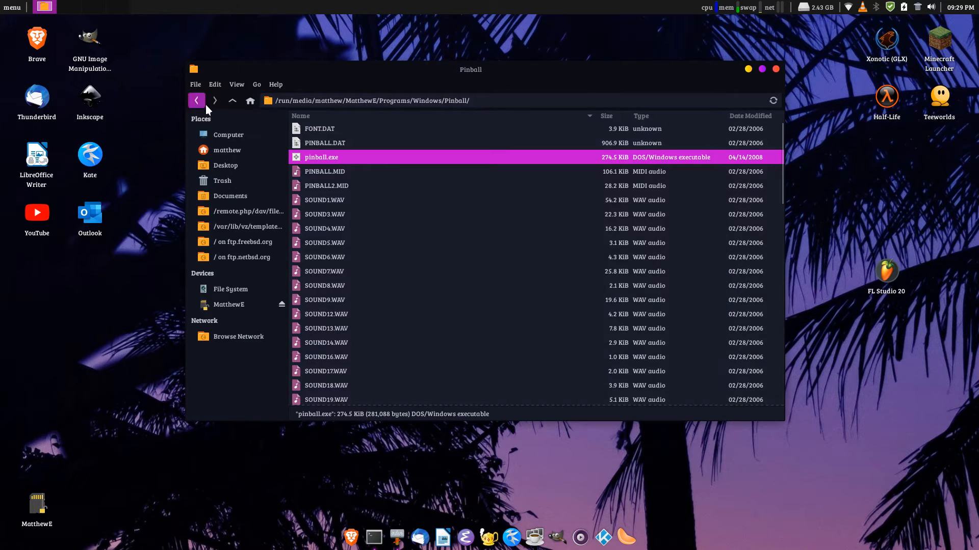
pyautogui.click(224, 100)
pyautogui.click(342, 232)
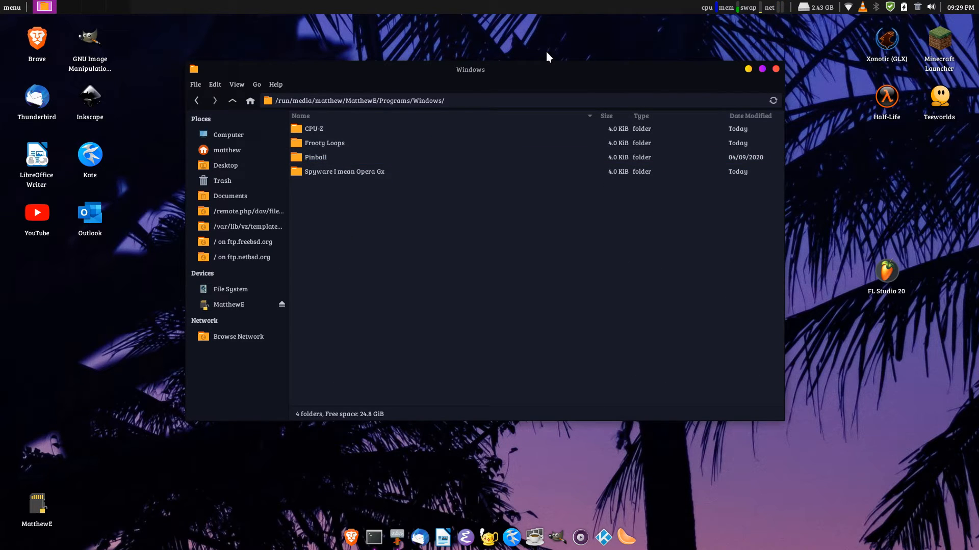
pyautogui.moveTo(516, 69); pyautogui.dragTo(541, 74)
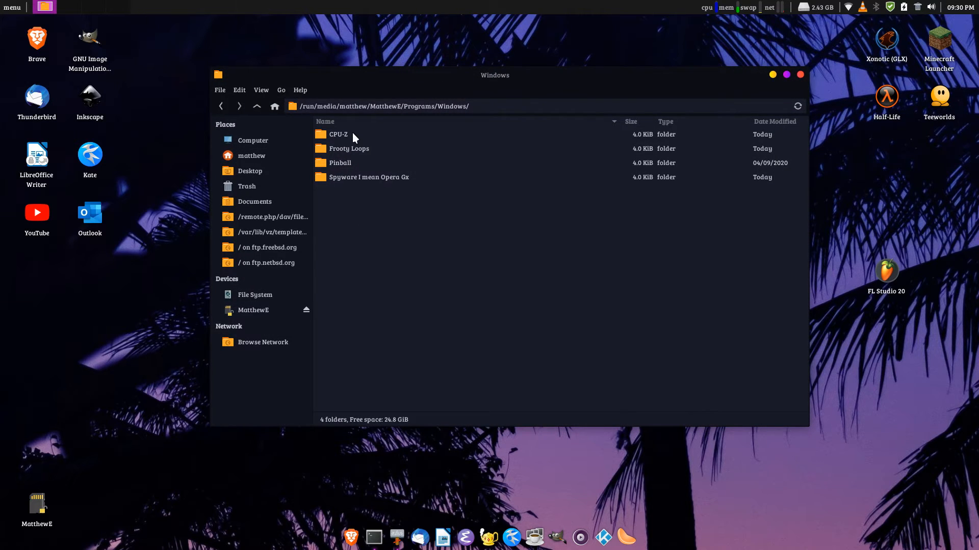
pyautogui.doubleClick(353, 134)
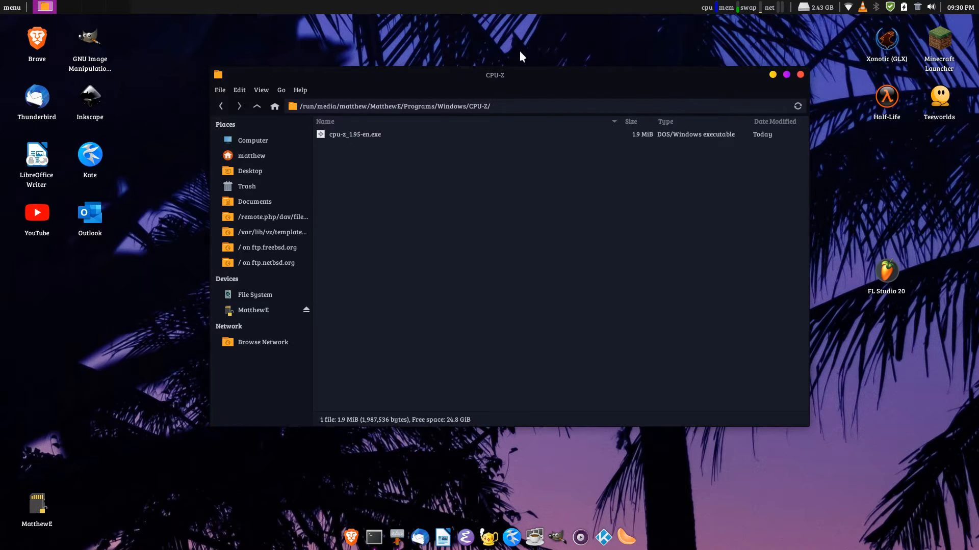
pyautogui.moveTo(498, 72); pyautogui.dragTo(509, 80)
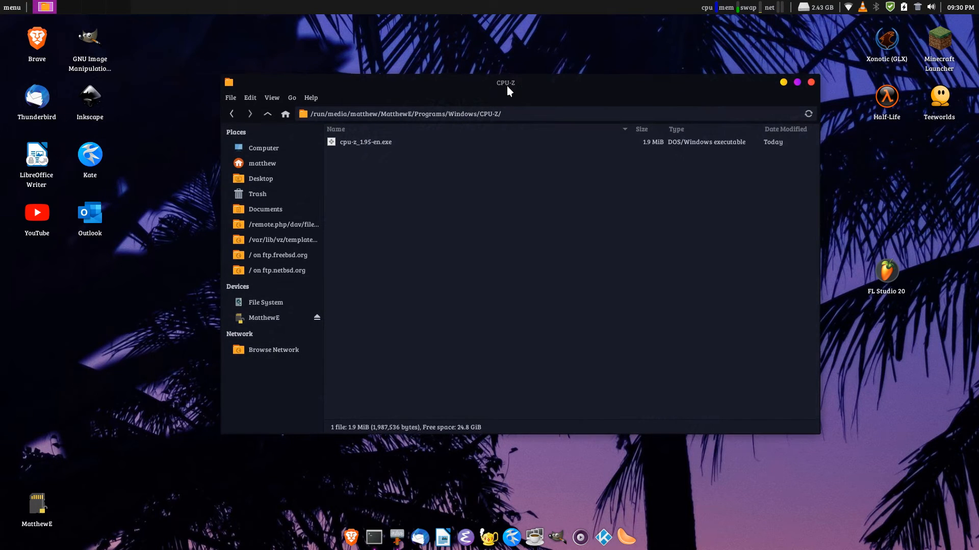
# Step: Launch the cpu-z_1.95-en.exe installer and minimize the file manager
pyautogui.click(386, 142)
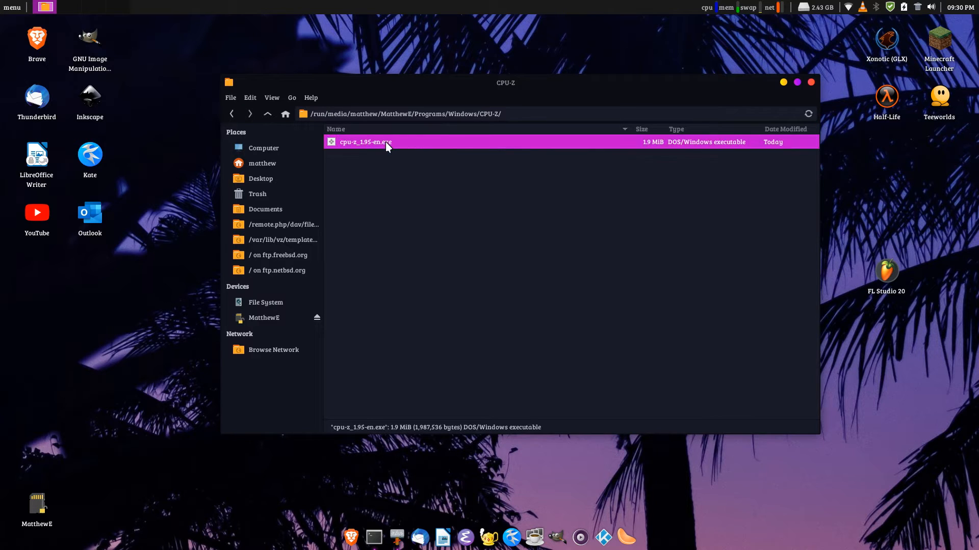
pyautogui.click(782, 82)
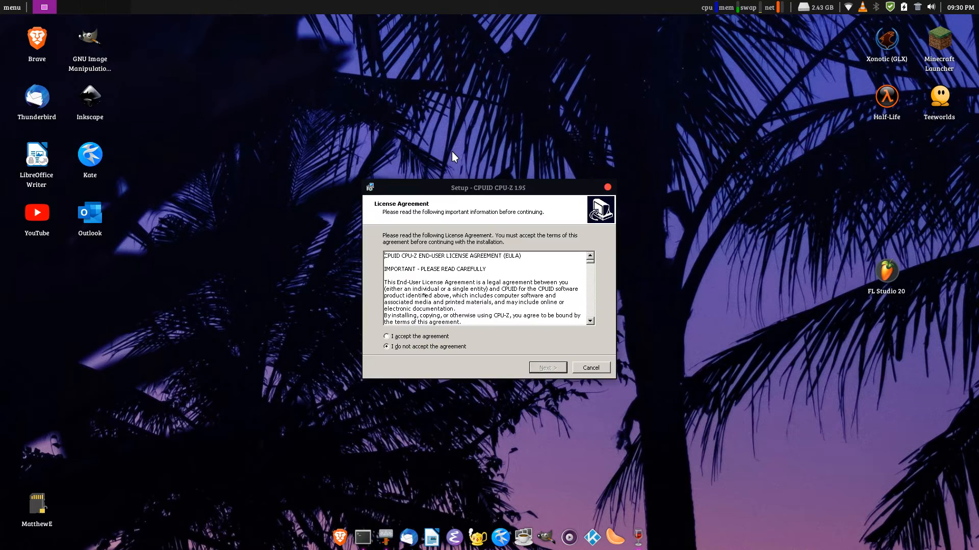
pyautogui.moveTo(474, 185); pyautogui.dragTo(477, 148)
# Step: Accept the CPU-Z license agreement and keep the default install location and the CPUID\CPU-Z Start Menu folder
pyautogui.click(404, 301)
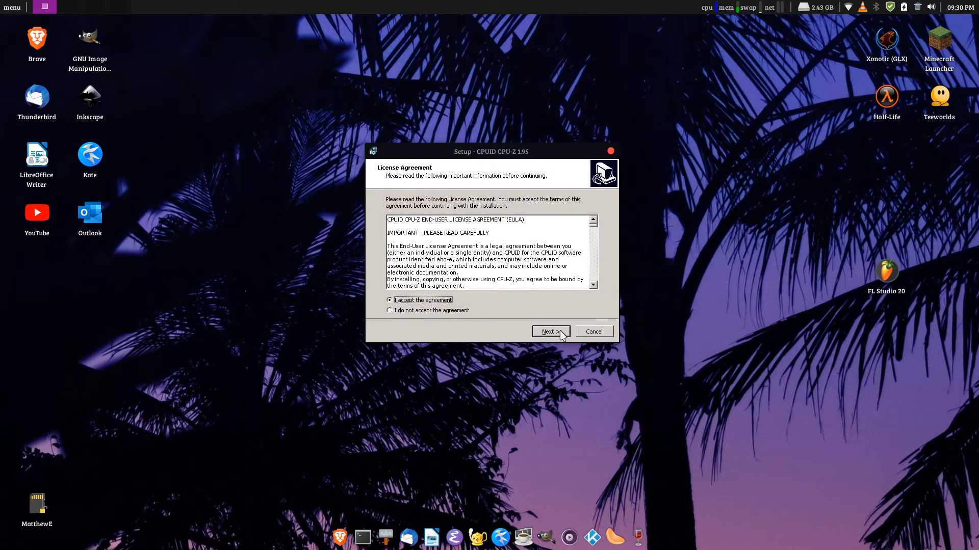
pyautogui.click(553, 332)
pyautogui.click(555, 334)
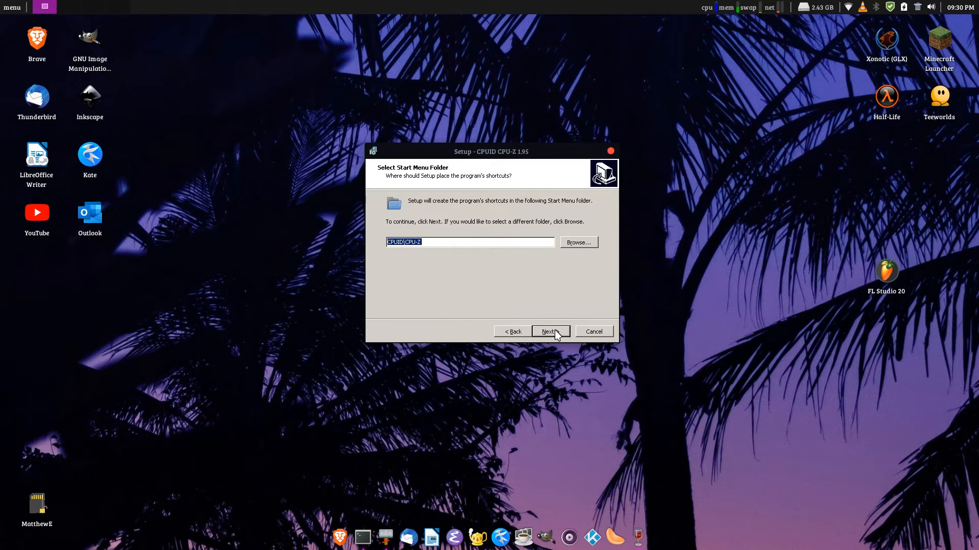
pyautogui.click(556, 334)
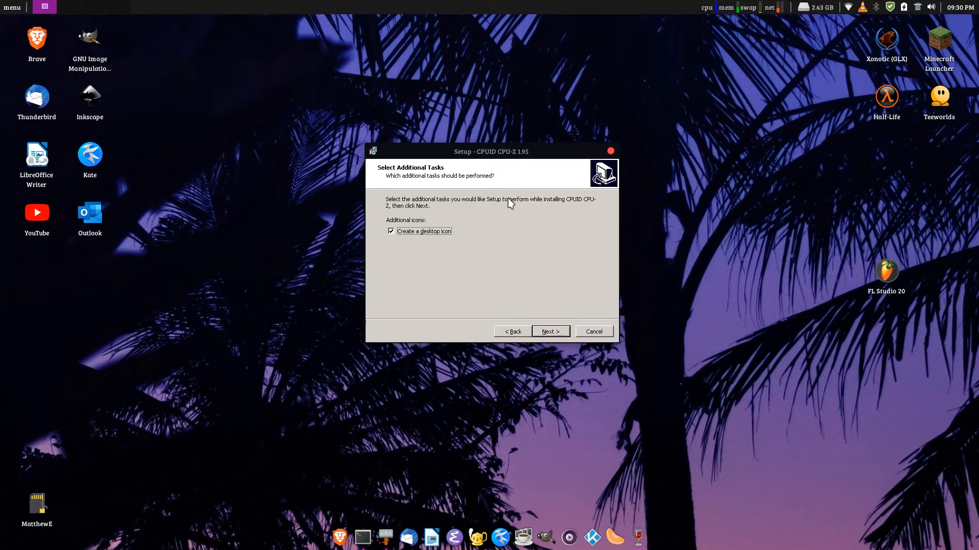
# Step: Install CPU-Z with a desktop icon and finish the setup wizard with the cpuz_readme.txt viewing option enabled
pyautogui.moveTo(490, 157); pyautogui.dragTo(516, 157)
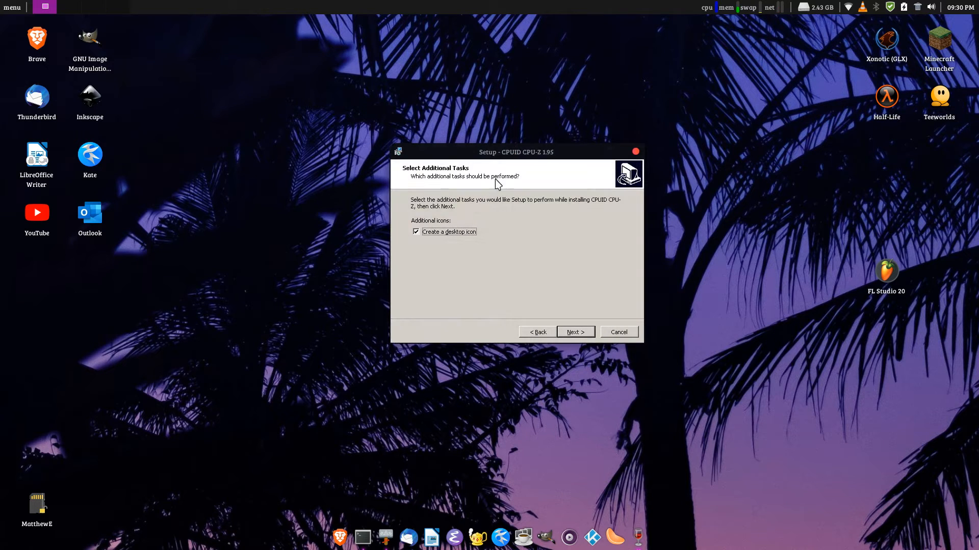
pyautogui.click(571, 332)
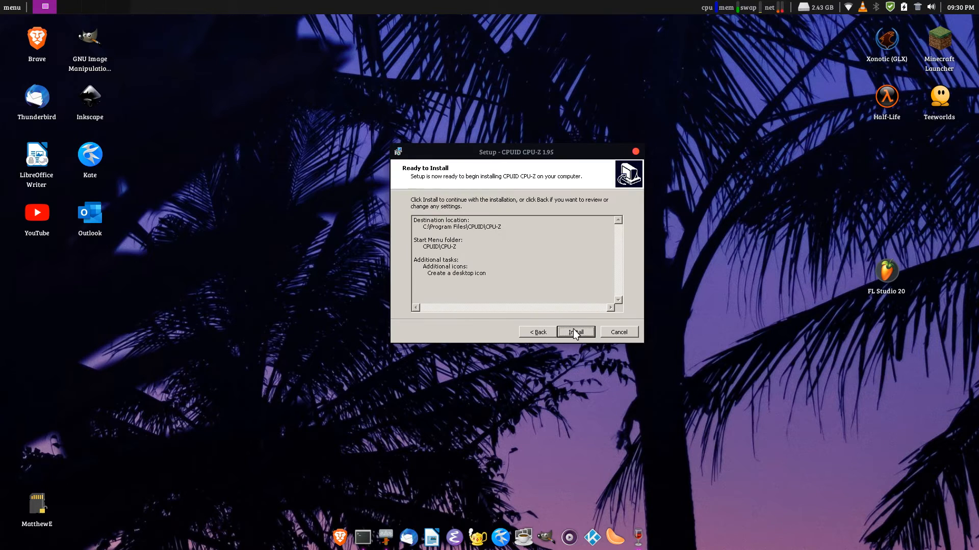
pyautogui.click(574, 331)
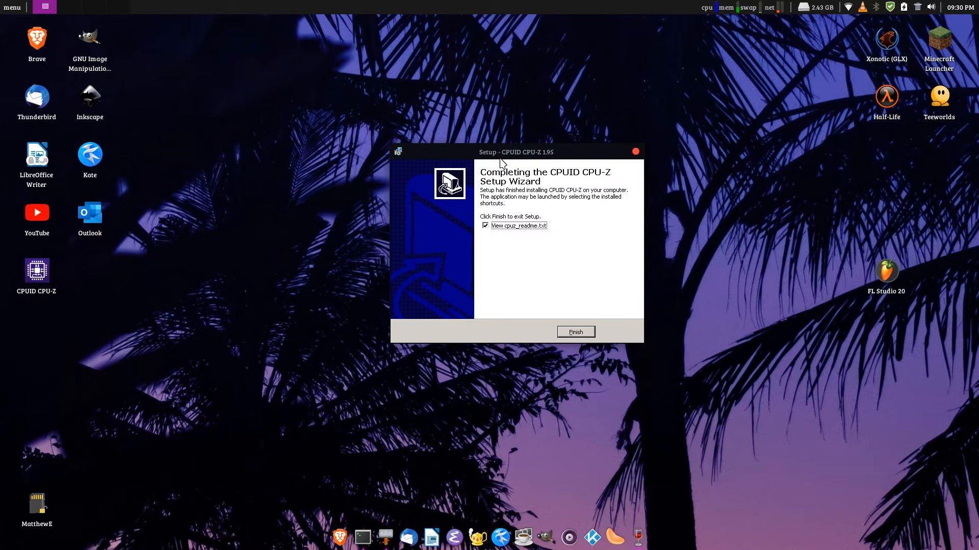
pyautogui.moveTo(487, 155); pyautogui.dragTo(624, 141)
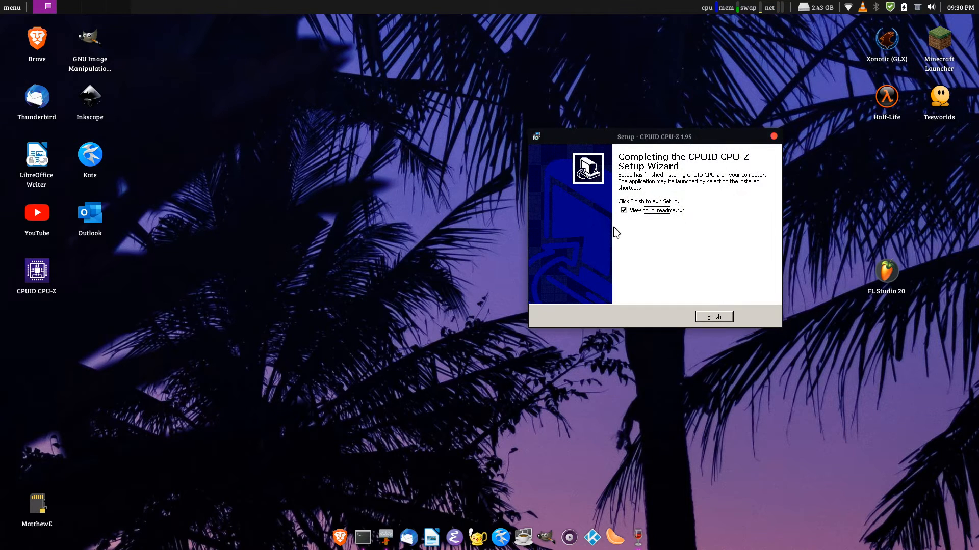
pyautogui.moveTo(657, 139); pyautogui.dragTo(703, 157)
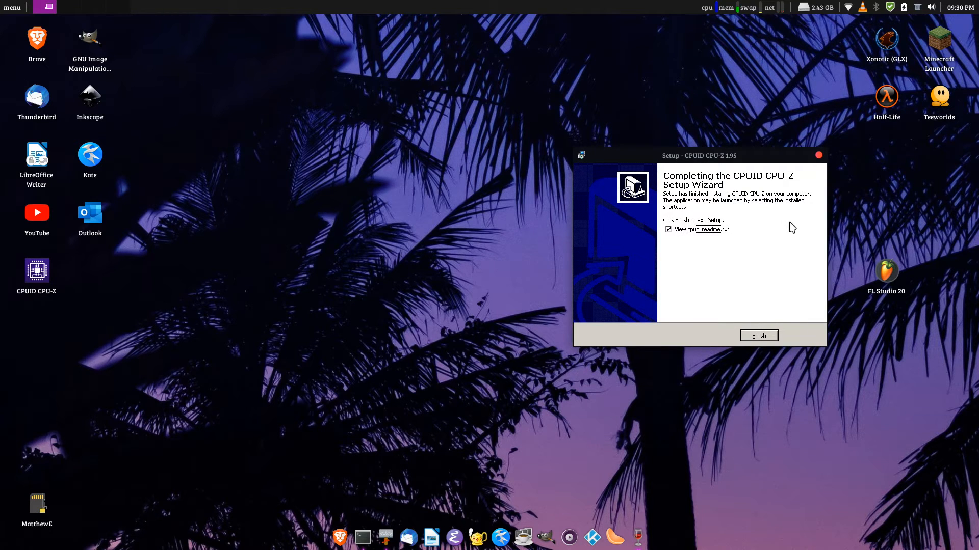
pyautogui.click(759, 334)
# Step: Check Notepad's About information for the Wine version and close the dialog
pyautogui.moveTo(535, 73); pyautogui.dragTo(436, 73)
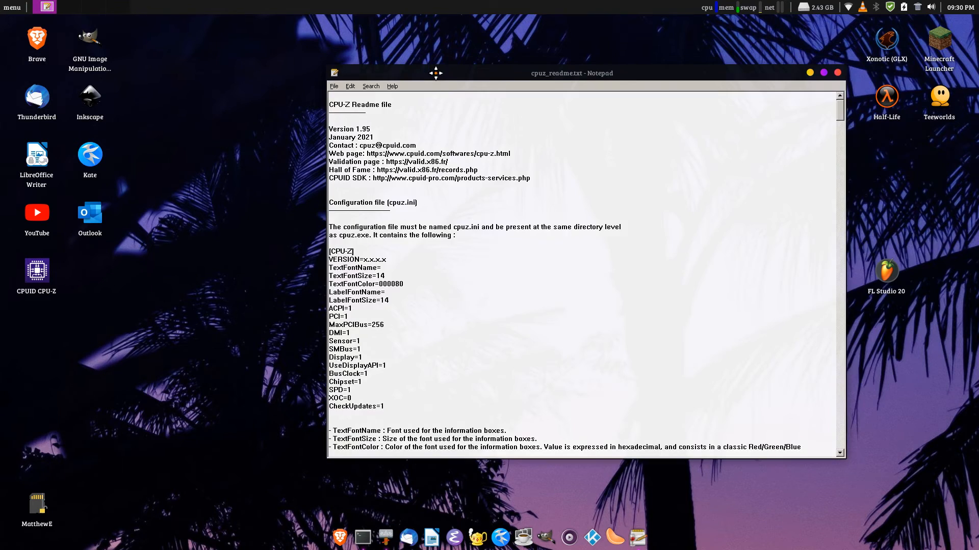
pyautogui.click(393, 85)
pyautogui.click(403, 104)
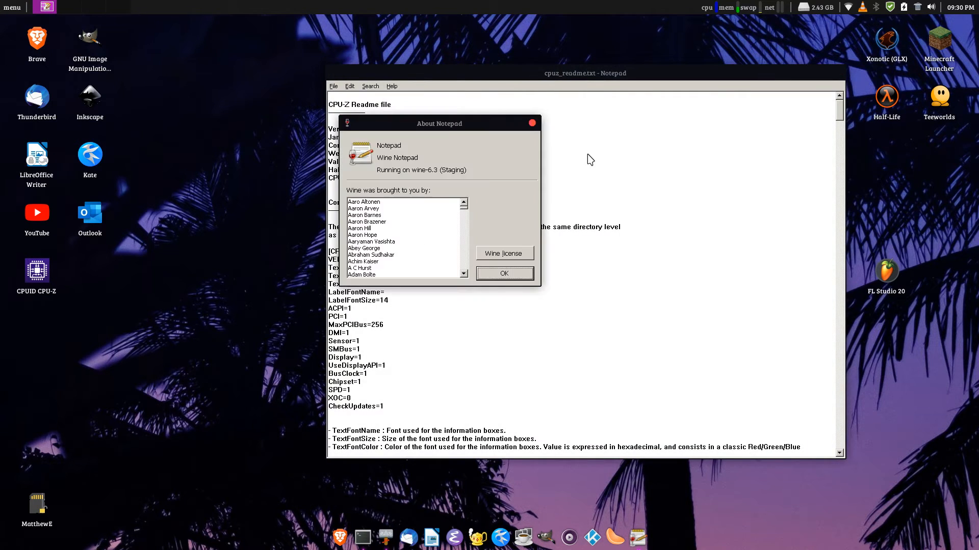
pyautogui.moveTo(441, 125); pyautogui.dragTo(570, 132)
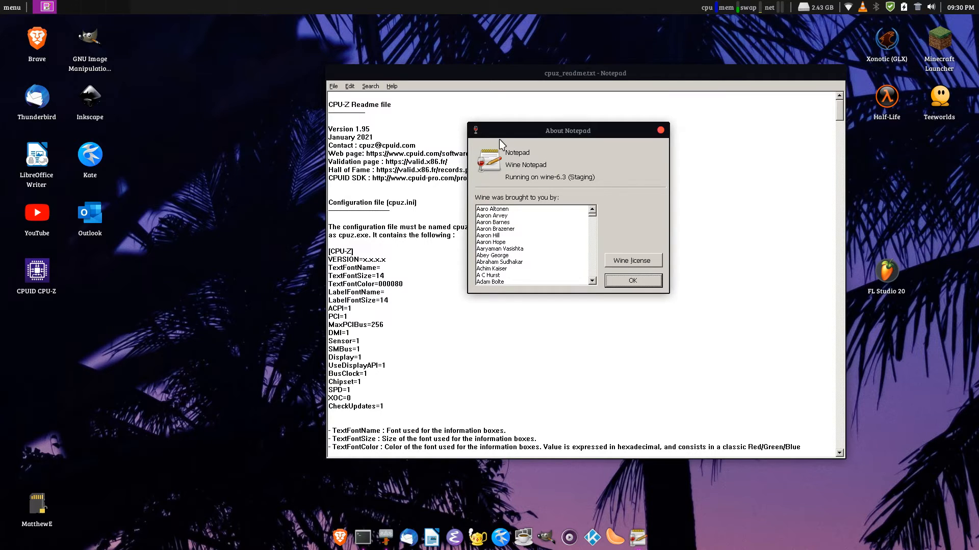
pyautogui.click(661, 130)
# Step: Insert the filler text "fdnsajonreouiagnrieosgnriosangioreniogn" above the Configuration file heading and close the readme without saving
pyautogui.moveTo(375, 114); pyautogui.dragTo(479, 268)
pyautogui.click(462, 156)
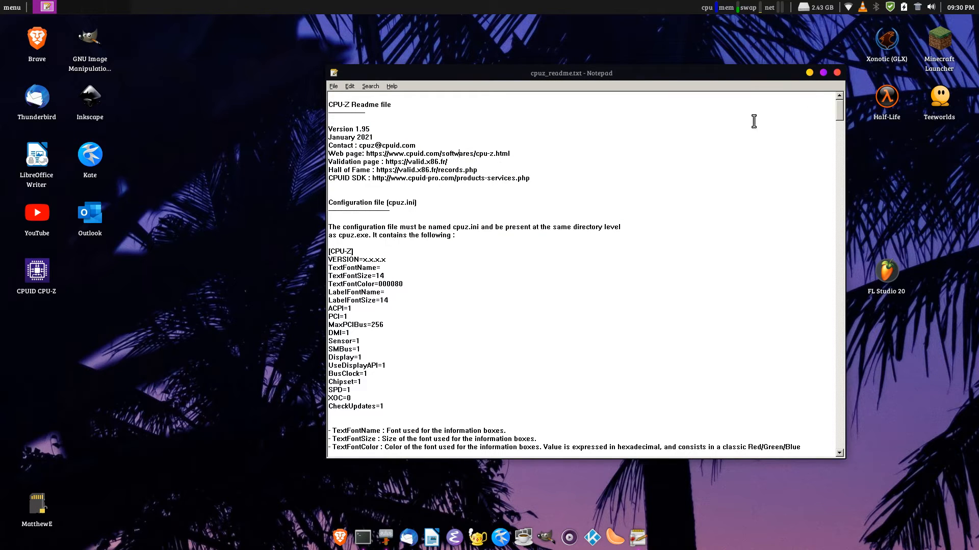
pyautogui.click(461, 187)
pyautogui.press('Return')
pyautogui.press('Return')
pyautogui.write('fdnsajonreouiagnrieosgnriosangioreniogn')
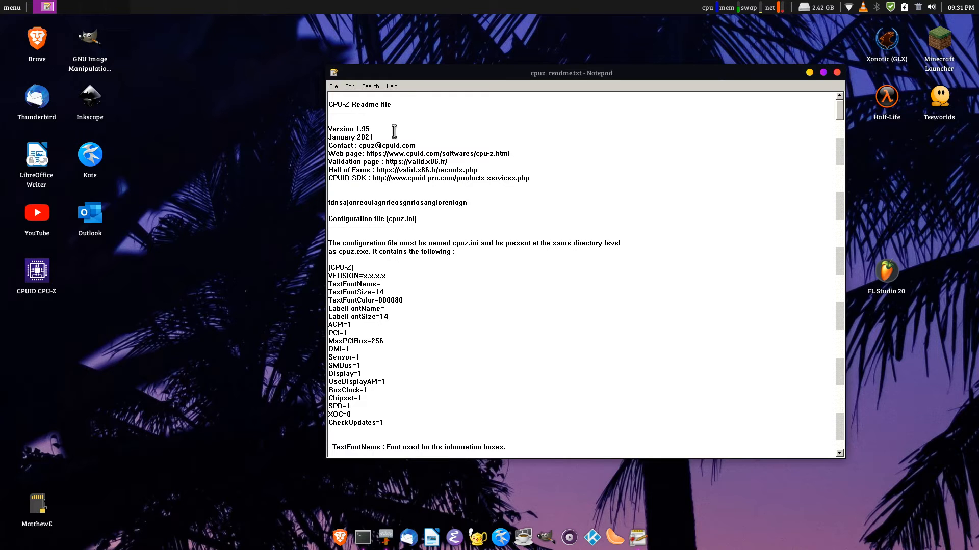
pyautogui.click(835, 72)
pyautogui.click(490, 303)
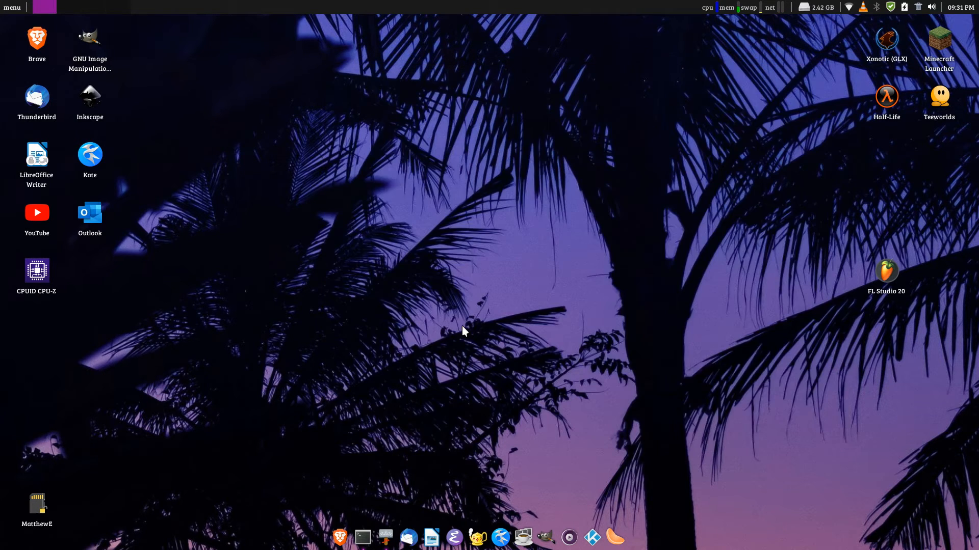
# Step: Move the CPUID CPU-Z shortcut toward the middle of the desktop and launch CPU-Z
pyautogui.moveTo(30, 276); pyautogui.dragTo(433, 191)
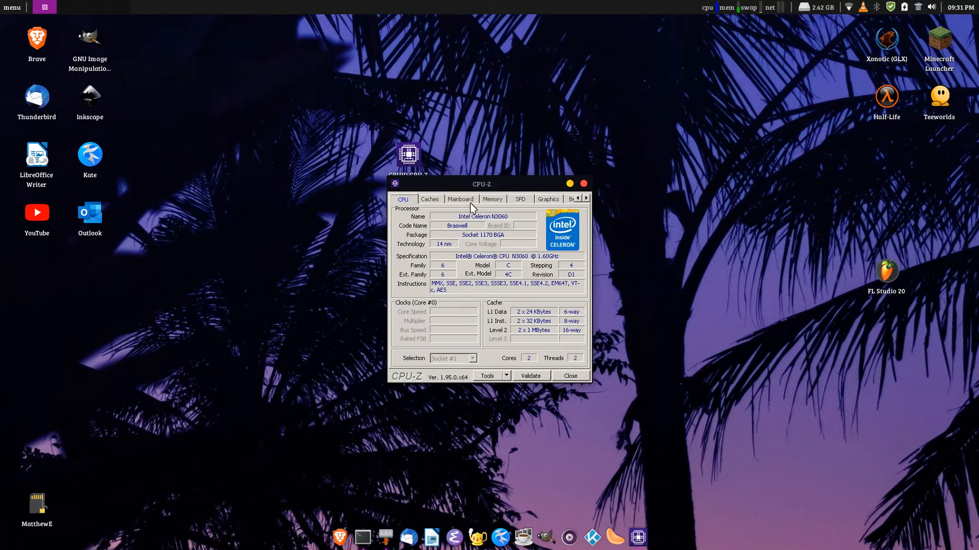
# Step: Examine CPU-Z's cache, mainboard, memory, SPD, graphics, benchmark and About information, including the reported Windows version
pyautogui.click(432, 200)
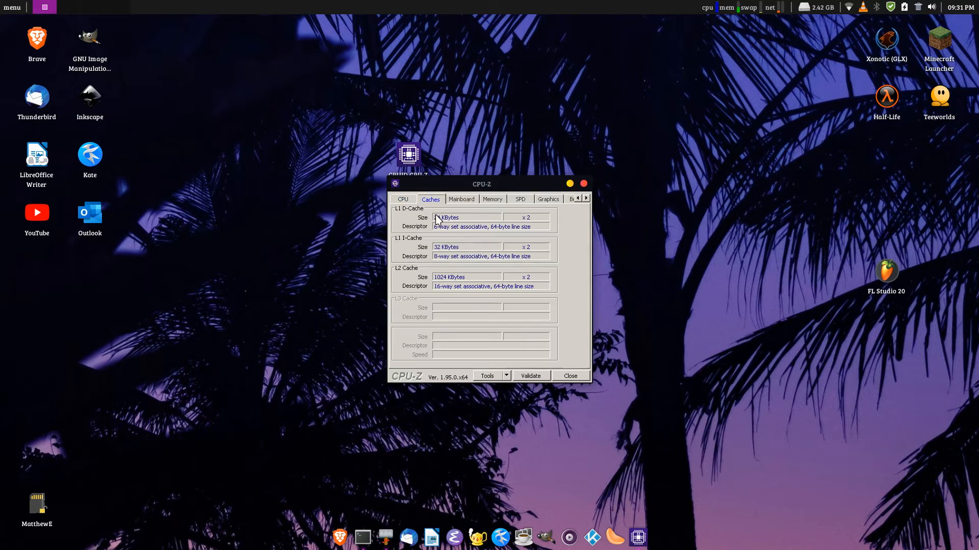
pyautogui.click(460, 200)
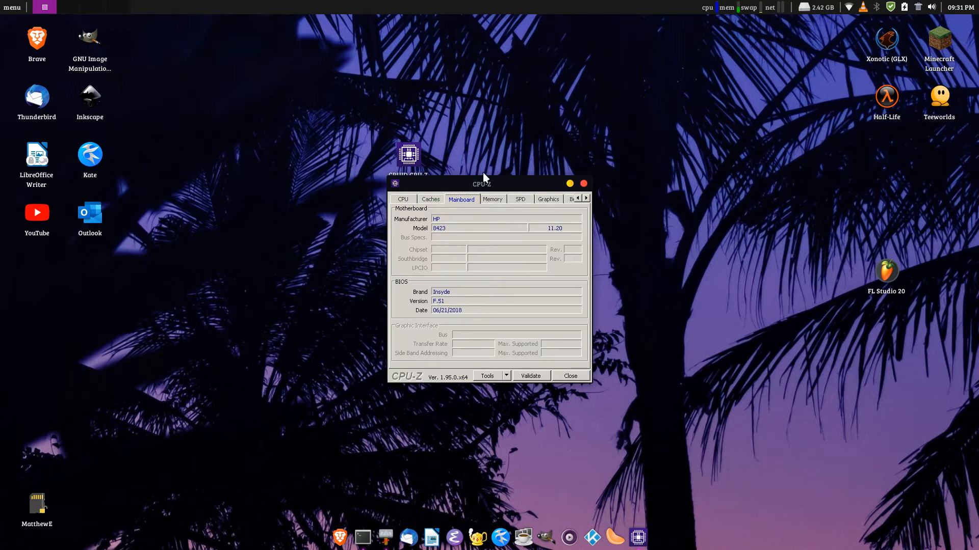
pyautogui.click(491, 199)
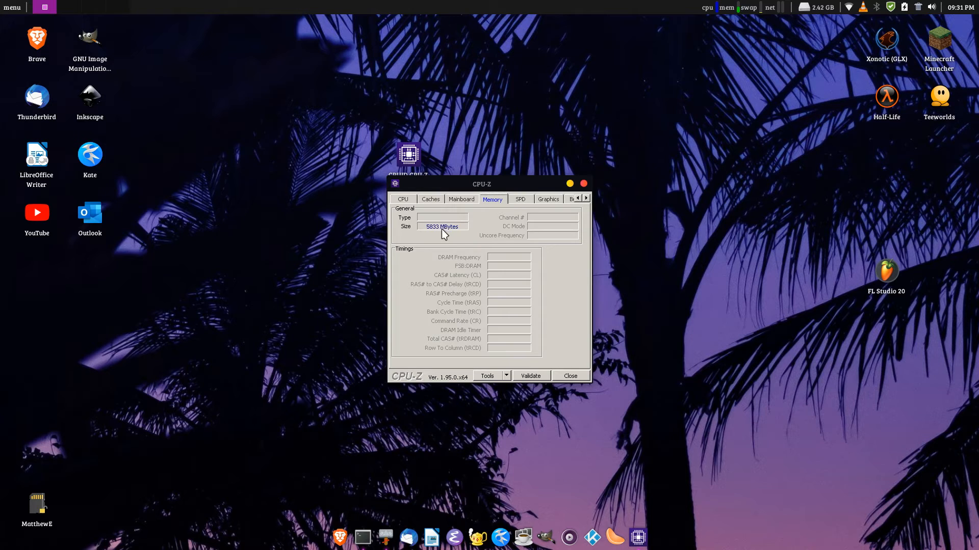
pyautogui.click(516, 199)
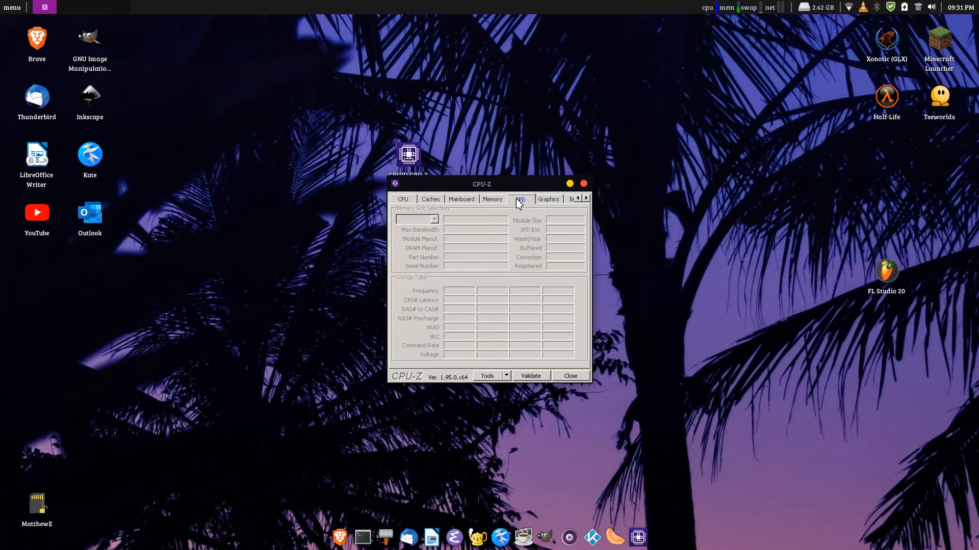
pyautogui.click(545, 200)
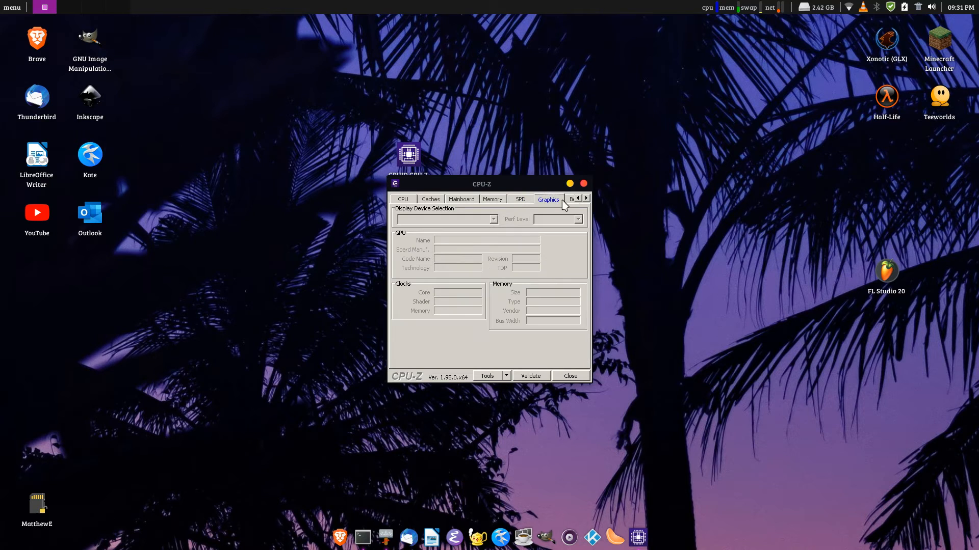
pyautogui.click(585, 198)
pyautogui.click(586, 199)
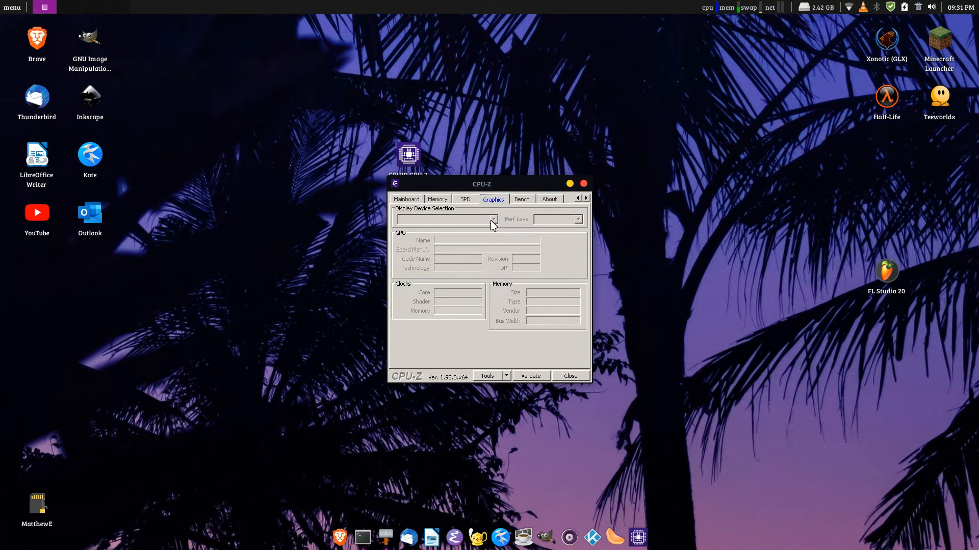
pyautogui.click(518, 200)
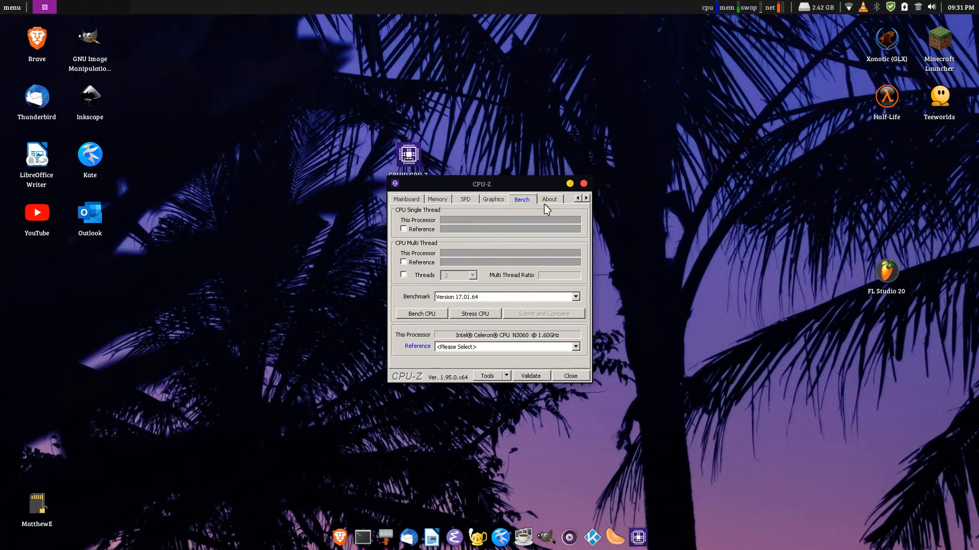
pyautogui.click(547, 201)
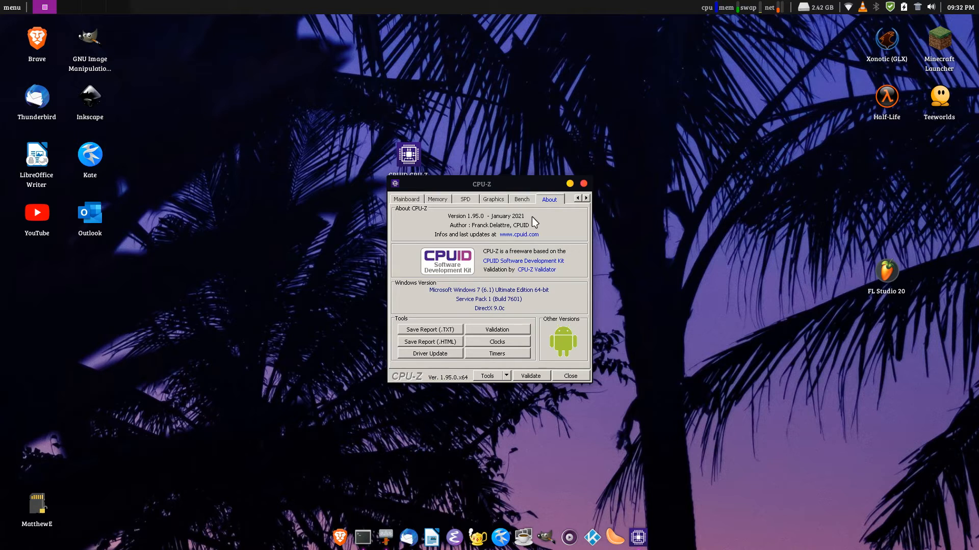
pyautogui.moveTo(466, 185); pyautogui.dragTo(551, 200)
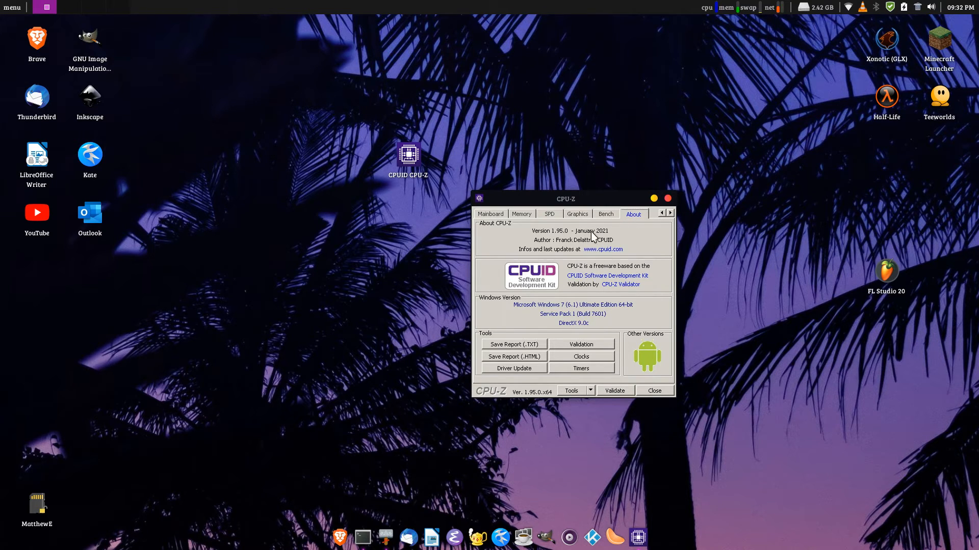
pyautogui.moveTo(570, 199); pyautogui.dragTo(590, 207)
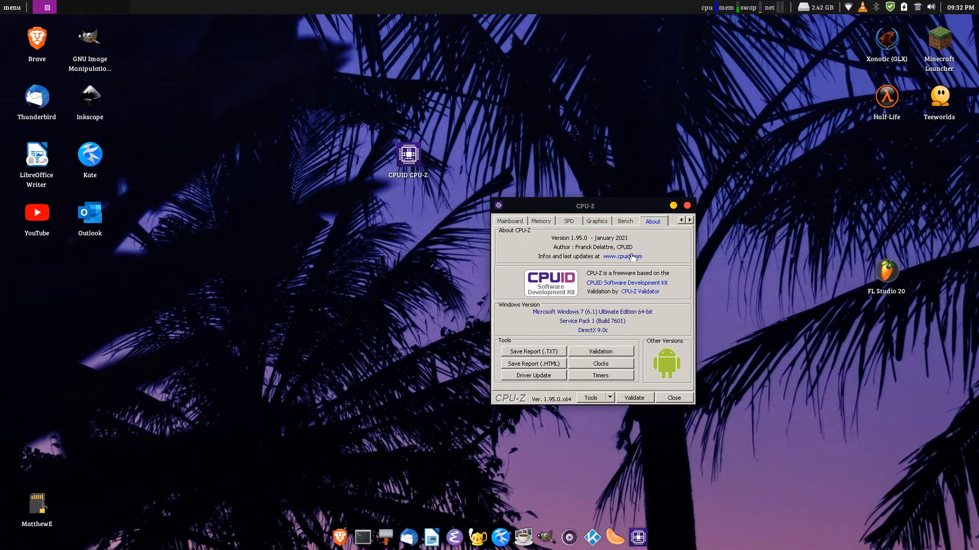
# Step: Find and launch winecfg, and place the Wine configuration window beside CPU-Z
pyautogui.press('super')
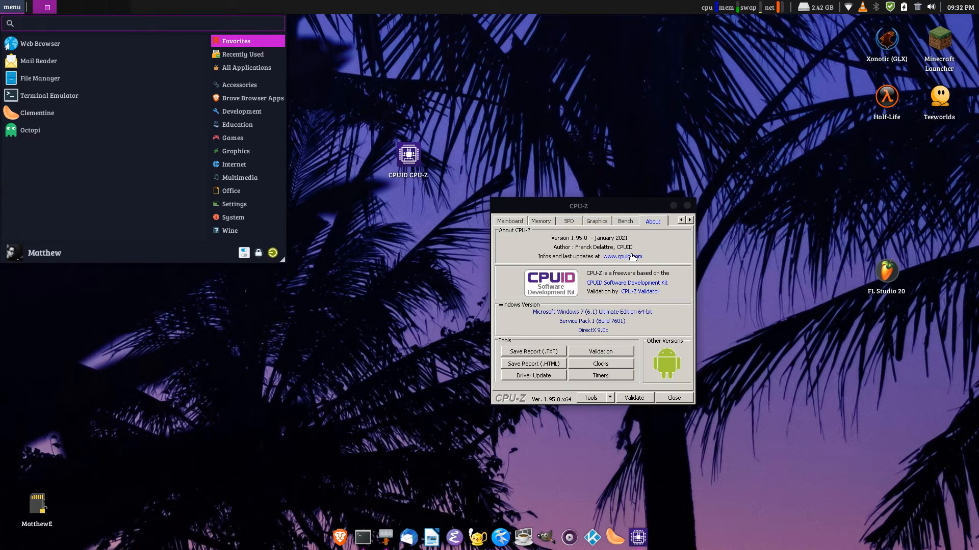
pyautogui.write('wine')
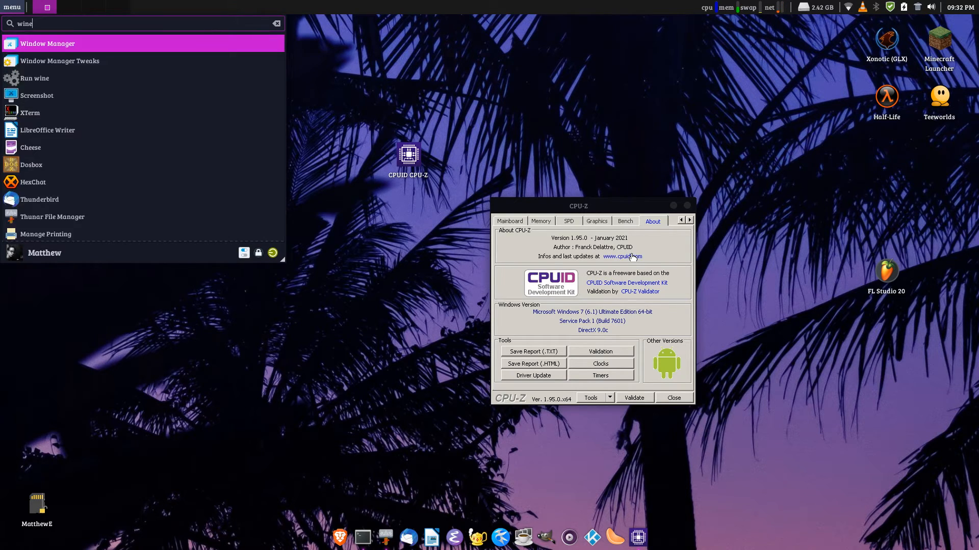
pyautogui.write('cfg')
pyautogui.press('Return')
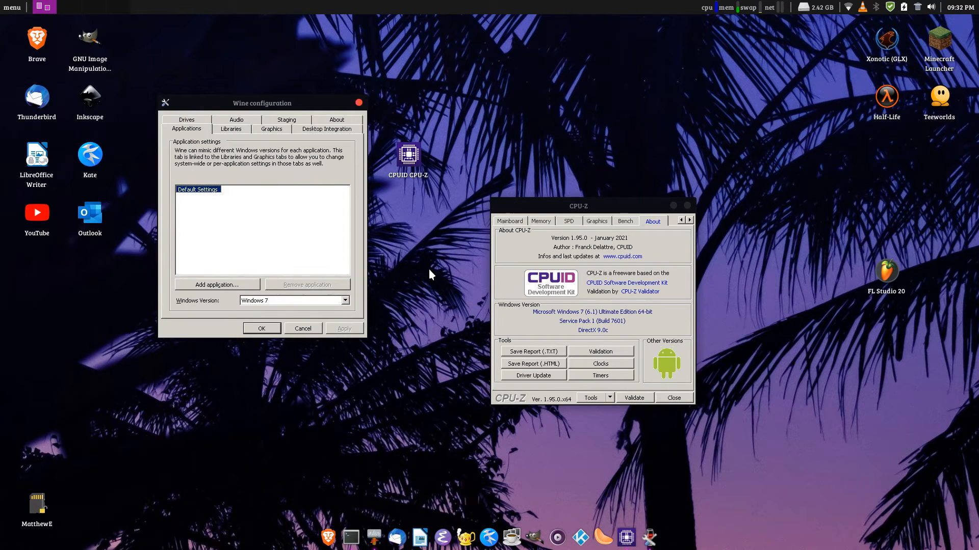
pyautogui.moveTo(254, 136); pyautogui.dragTo(309, 146)
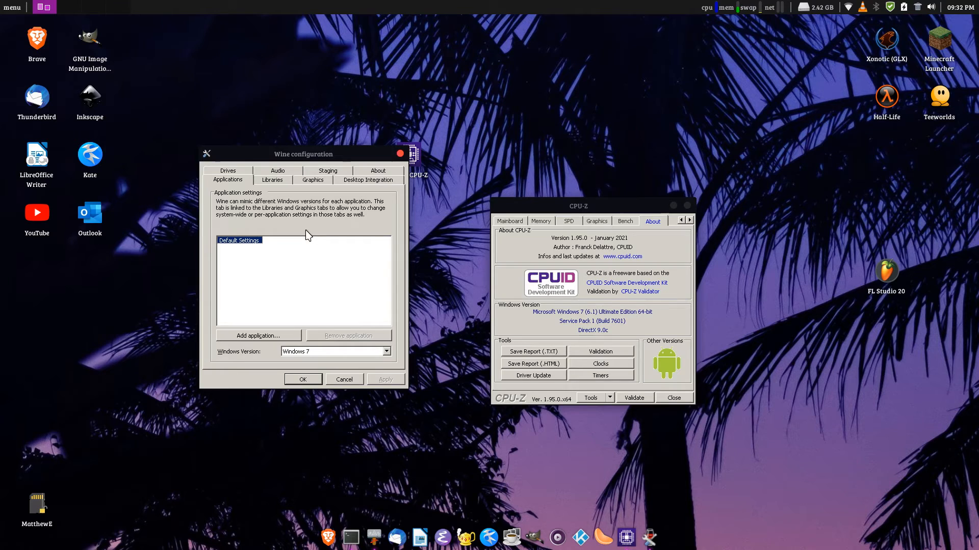
# Step: Review the Windows versions Wine can mimic, keeping Windows 7, and view the file picker for adding an application
pyautogui.click(385, 352)
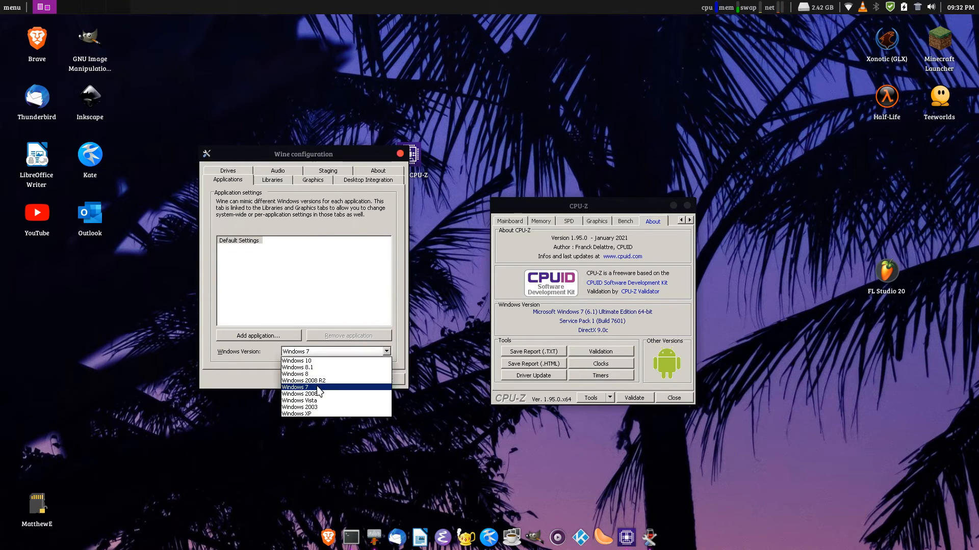
pyautogui.click(327, 384)
pyautogui.click(346, 351)
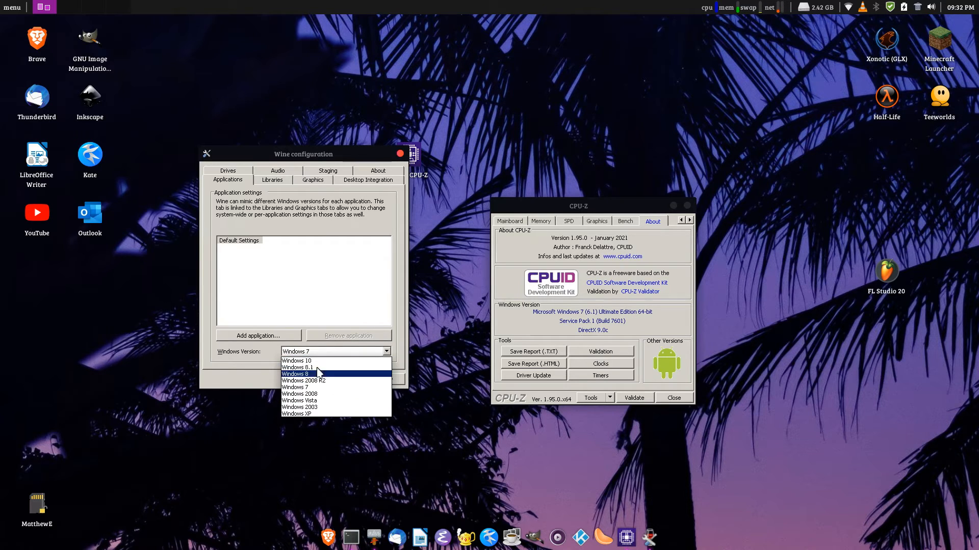
pyautogui.click(243, 351)
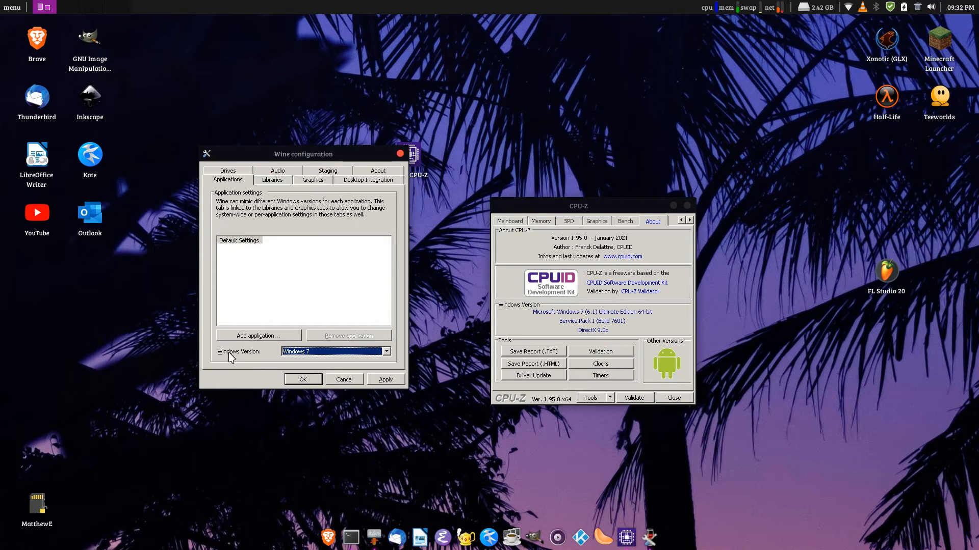
pyautogui.click(273, 334)
pyautogui.moveTo(300, 183); pyautogui.dragTo(411, 214)
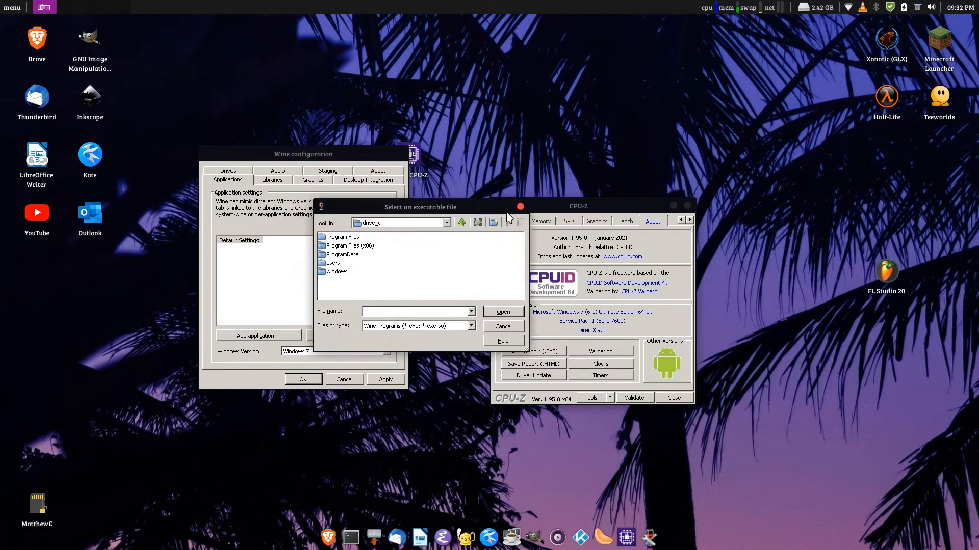
pyautogui.click(520, 206)
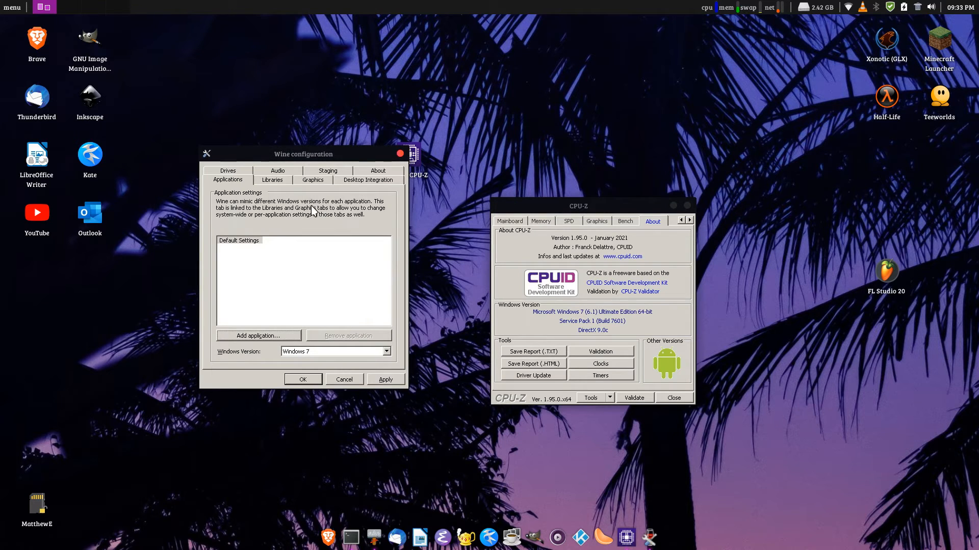
# Step: Review Wine's library overrides, graphics settings and desktop integration options, including the theme and linked folders
pyautogui.click(274, 181)
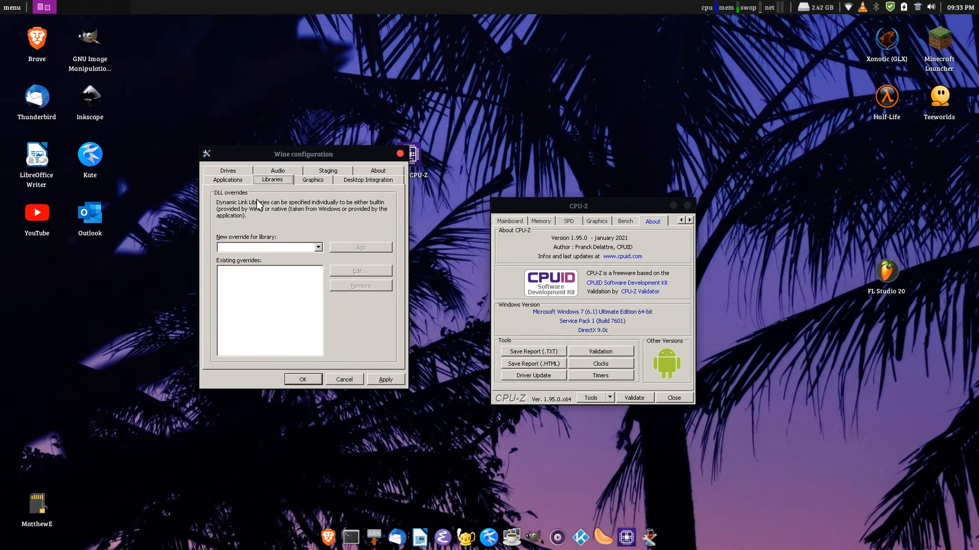
pyautogui.click(314, 181)
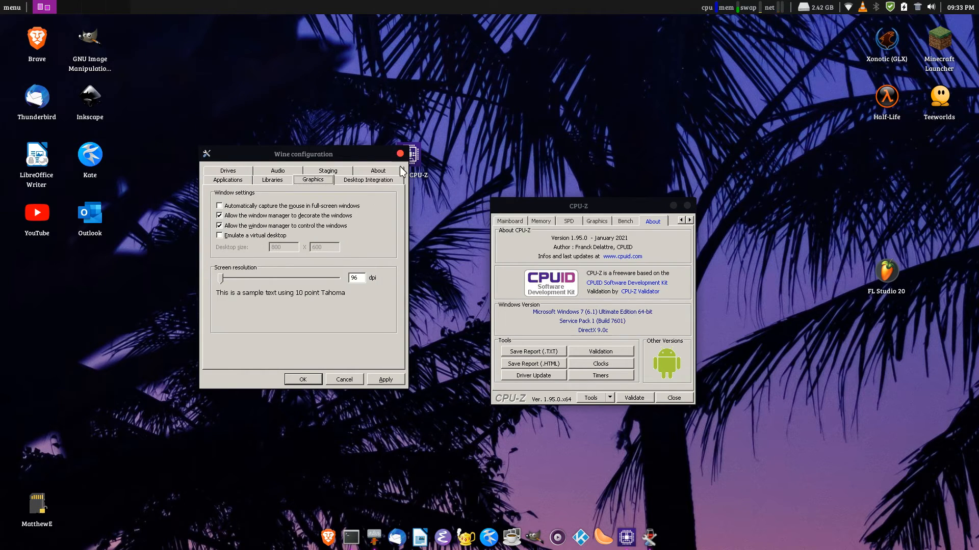
pyautogui.click(378, 181)
pyautogui.click(309, 211)
pyautogui.click(304, 220)
pyautogui.scroll(-1, 311, 316)
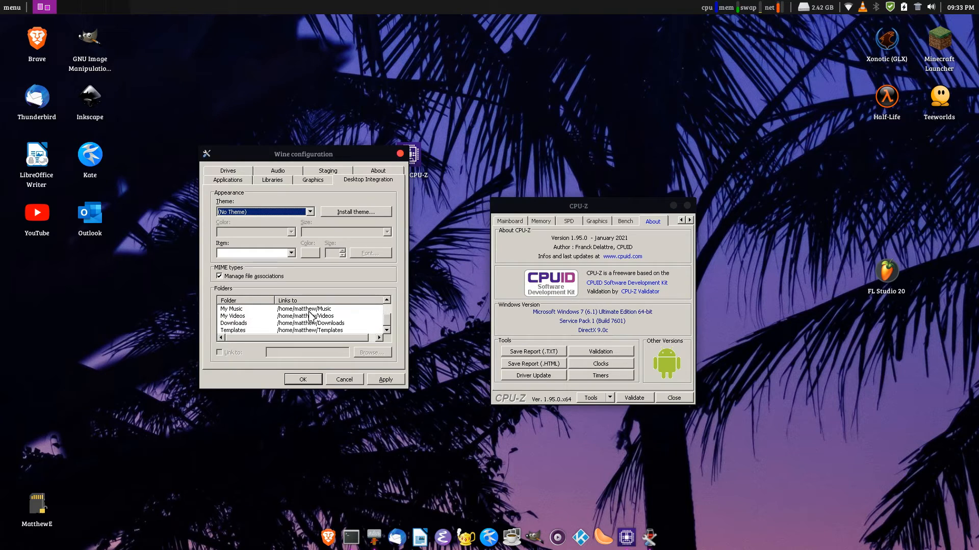
pyautogui.scroll(1, 308, 316)
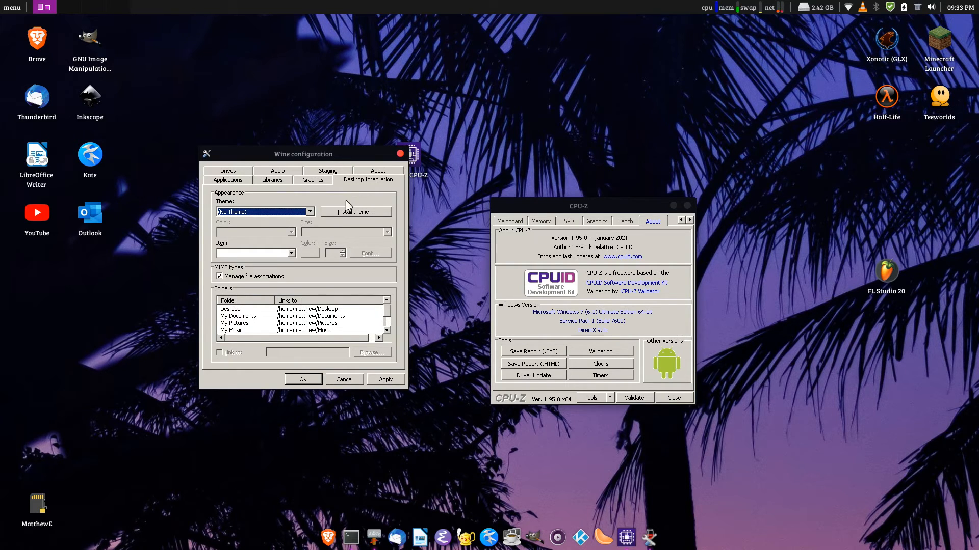
# Step: Review Wine's drive mappings and remove the N: drive that points to the Linux Mint 20.1 Xfce 64-bit folder
pyautogui.click(232, 173)
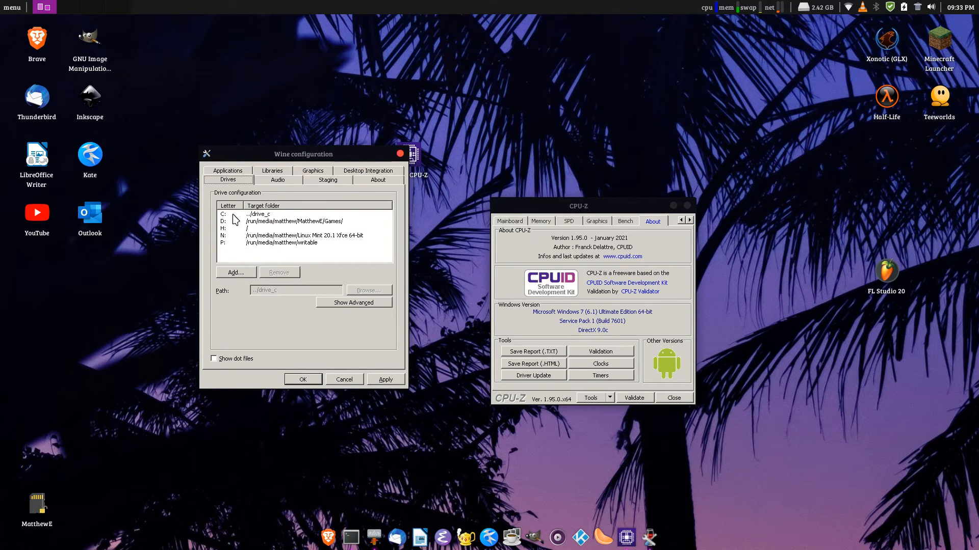
pyautogui.click(225, 228)
pyautogui.click(223, 236)
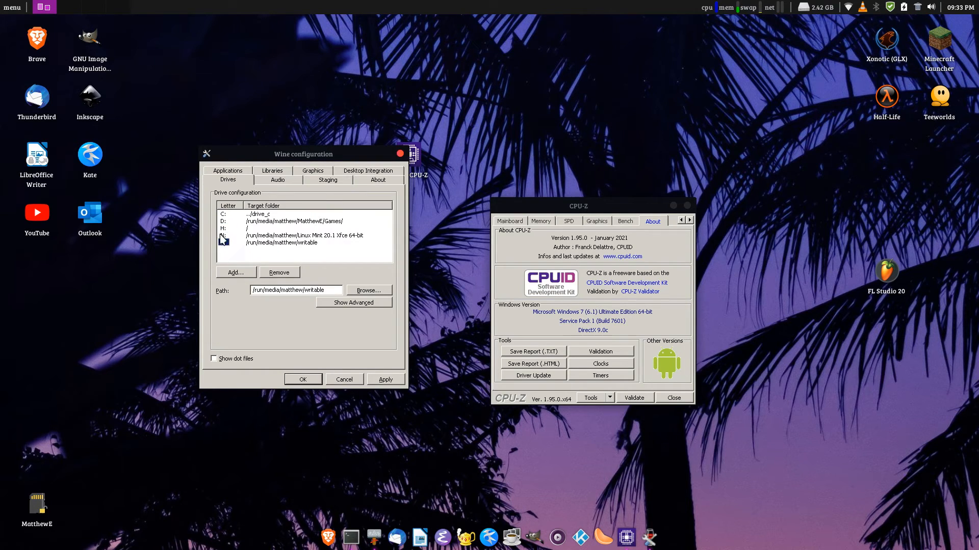
pyautogui.click(224, 214)
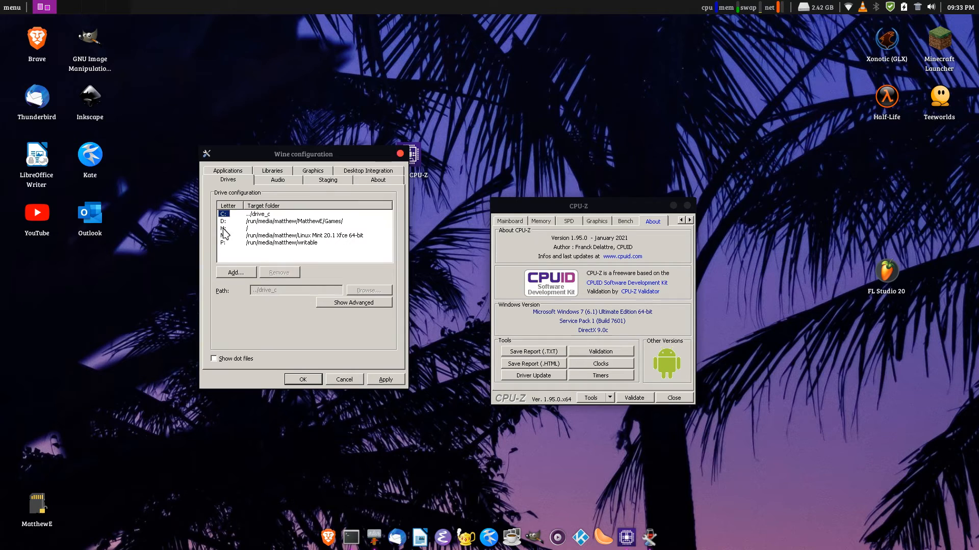
pyautogui.click(224, 235)
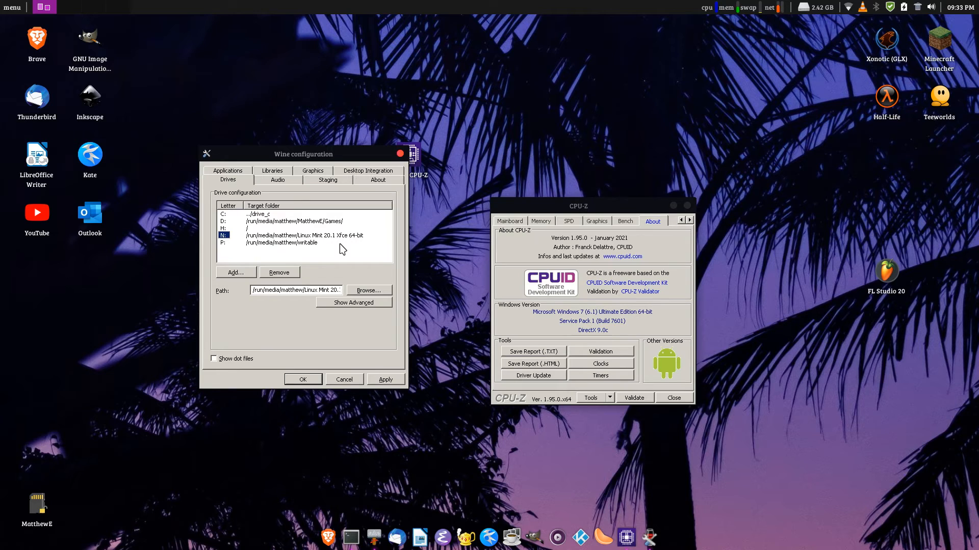
pyautogui.click(278, 273)
# Step: Add an E: drive to Wine's drive mappings, view the available letters, and remove the E: drive again
pyautogui.click(240, 271)
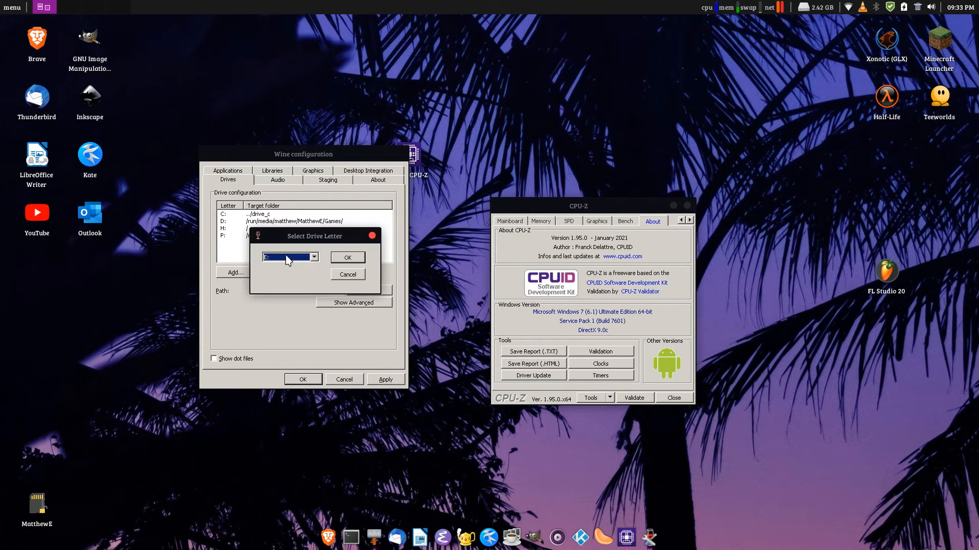
pyautogui.click(314, 257)
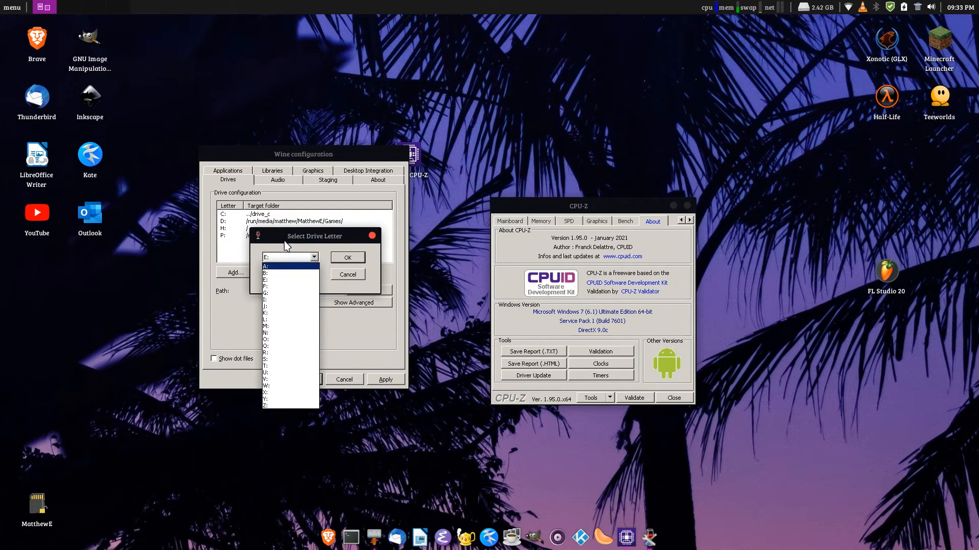
pyautogui.click(264, 255)
pyautogui.click(347, 257)
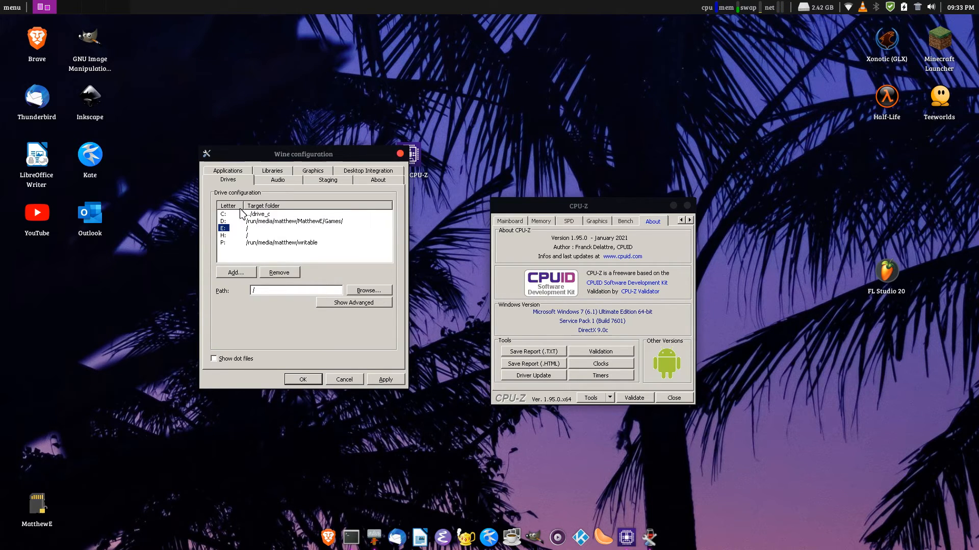
pyautogui.click(275, 271)
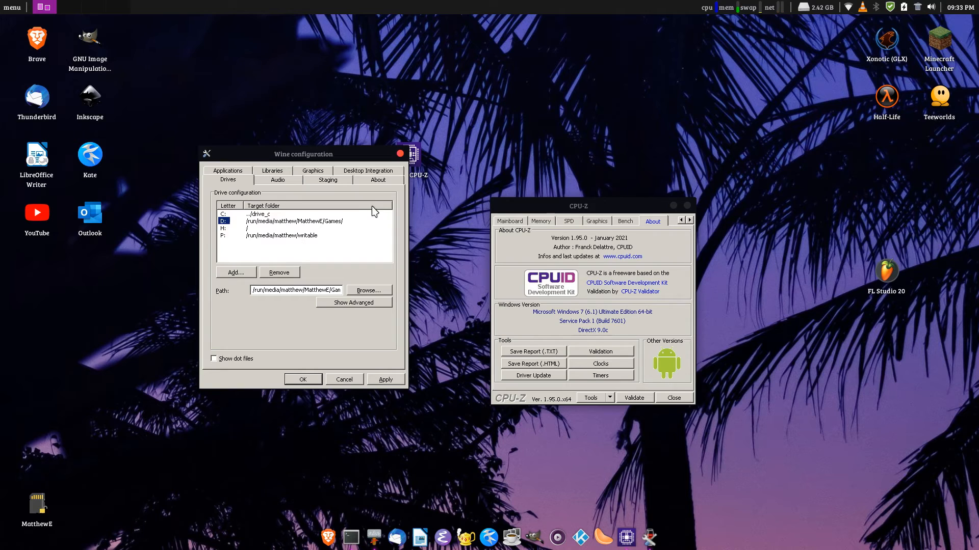
# Step: Review Wine's audio settings, playing the test sound and viewing the available output devices while keeping the system default
pyautogui.click(285, 181)
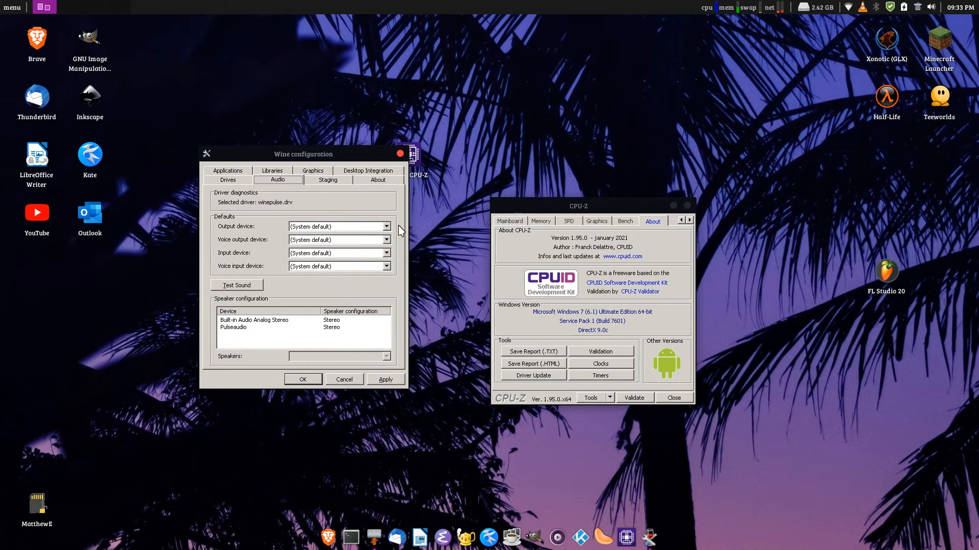
pyautogui.click(259, 284)
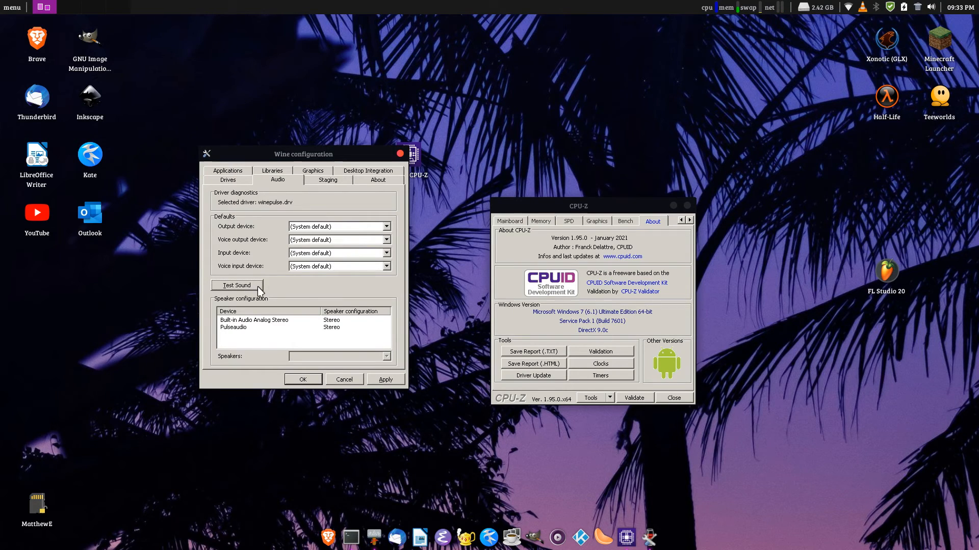
pyautogui.click(387, 230)
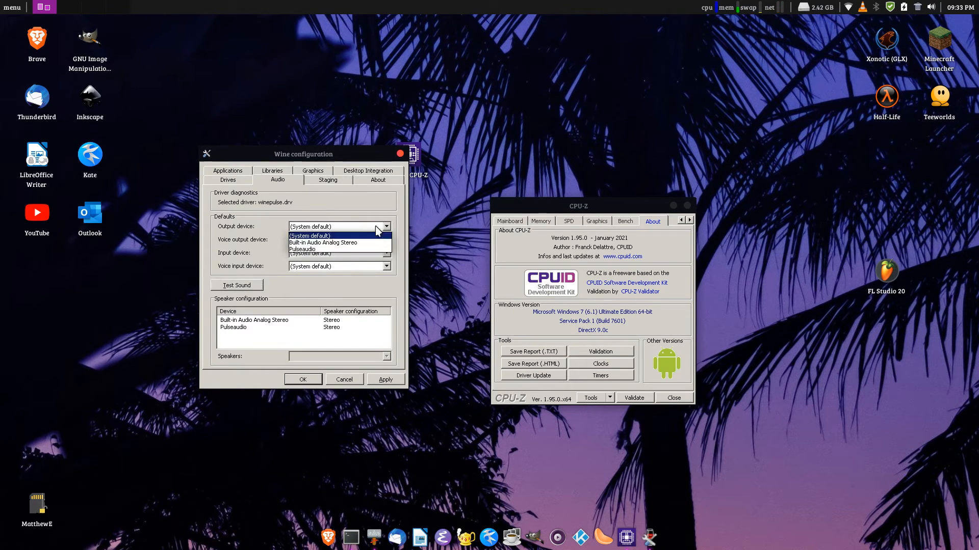
pyautogui.click(261, 241)
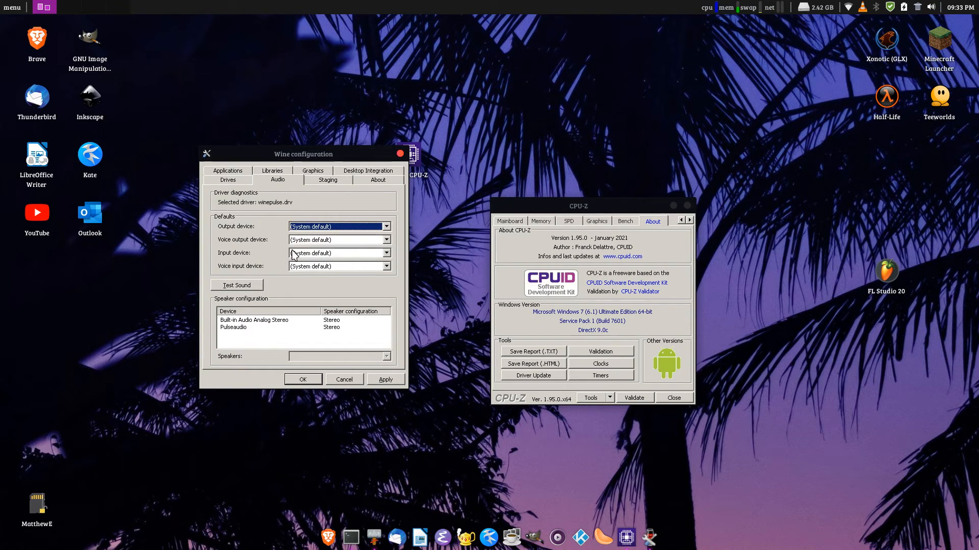
pyautogui.click(183, 234)
pyautogui.click(267, 232)
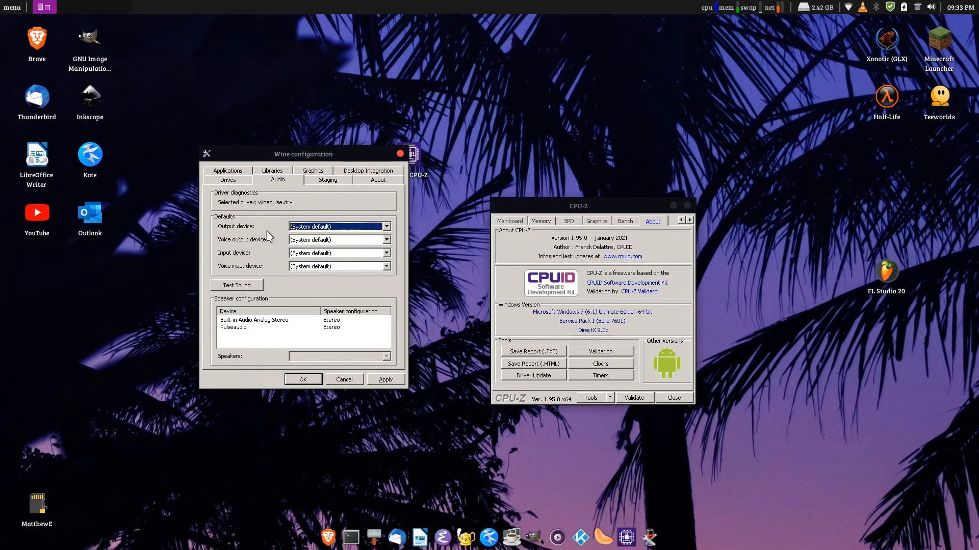
# Step: Review Wine's staging options and version information, and close the Wine configuration window
pyautogui.click(320, 180)
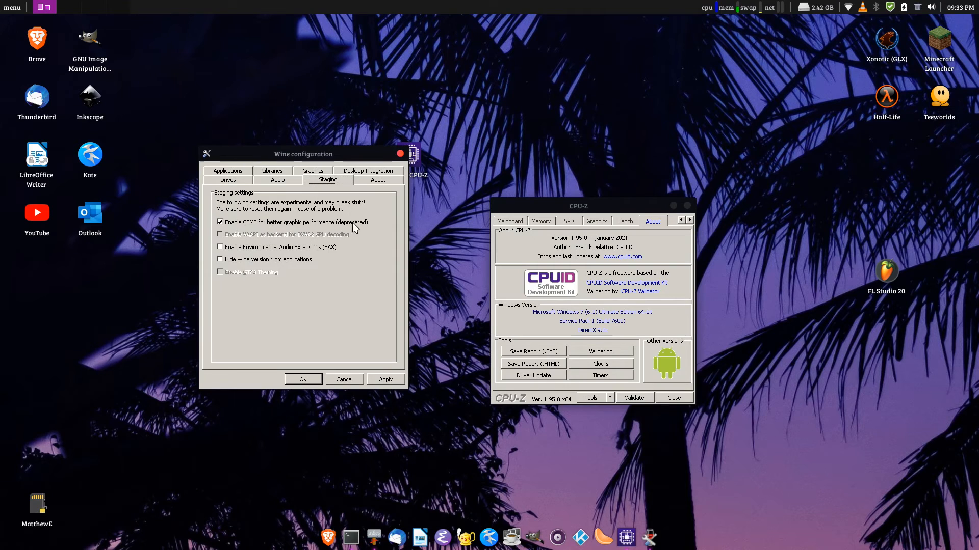
pyautogui.click(383, 182)
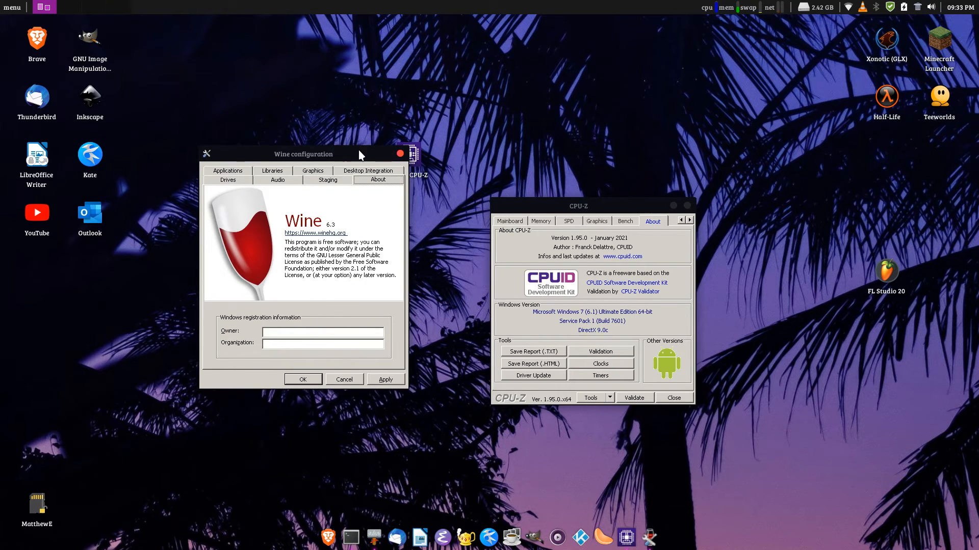
pyautogui.moveTo(358, 150); pyautogui.dragTo(406, 152)
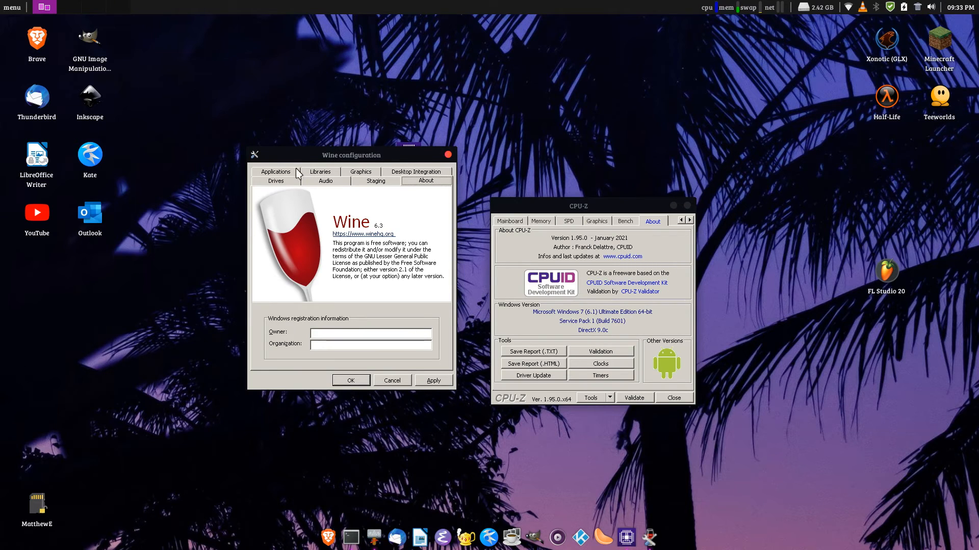
pyautogui.click(447, 154)
# Step: Close CPU-Z and move its shortcut to the middle of the desktop
pyautogui.moveTo(527, 209); pyautogui.dragTo(497, 188)
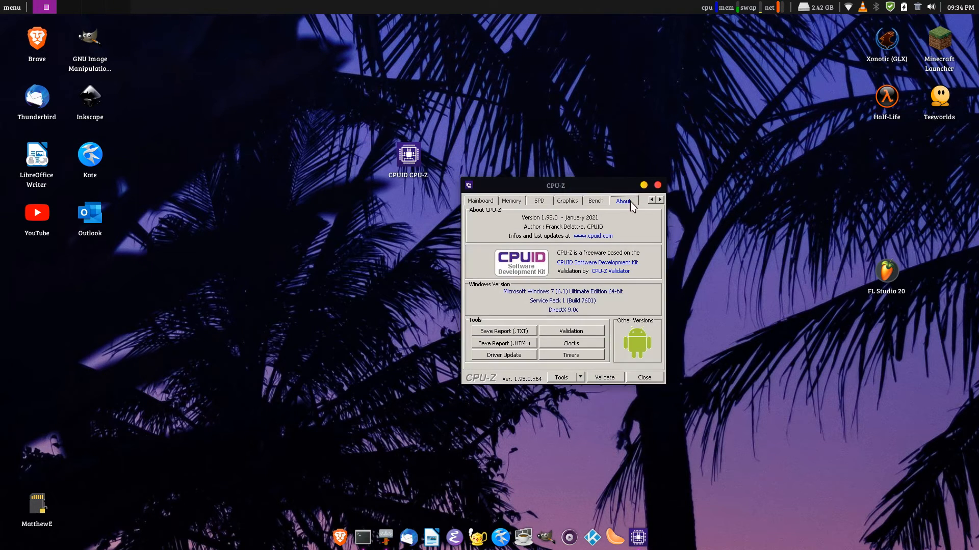
pyautogui.click(657, 186)
pyautogui.moveTo(512, 216); pyautogui.dragTo(501, 200)
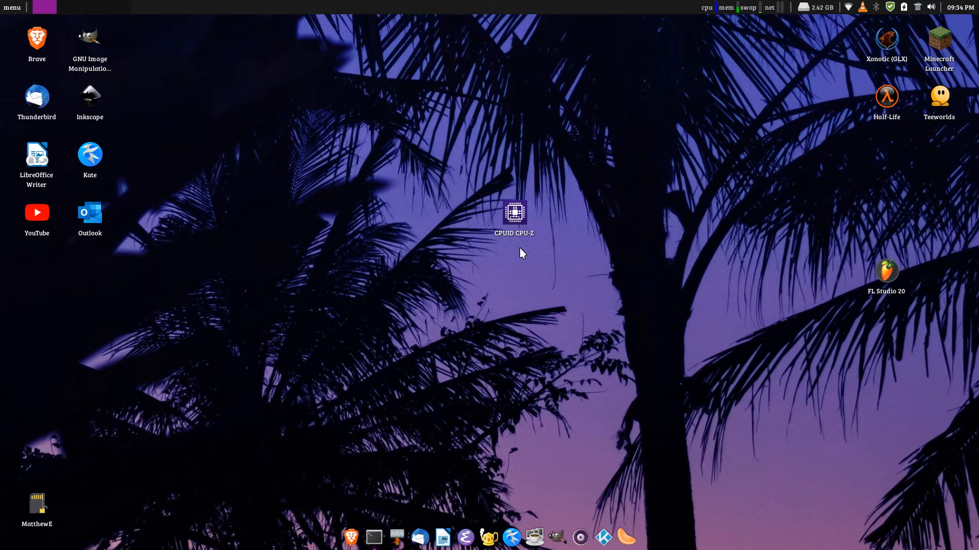
# Step: Find and launch the Wine uninstaller to manage the installed Windows programs
pyautogui.press('super')
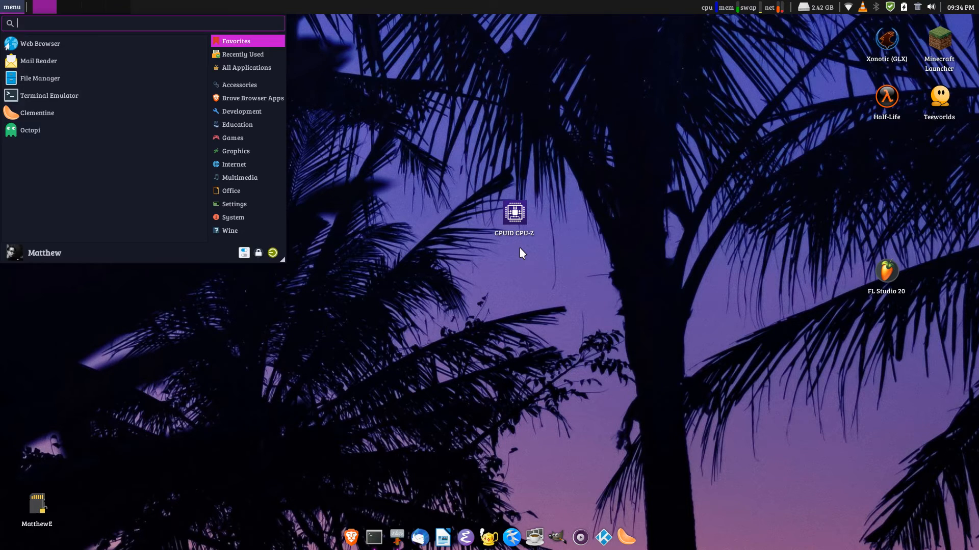
pyautogui.write('wine ')
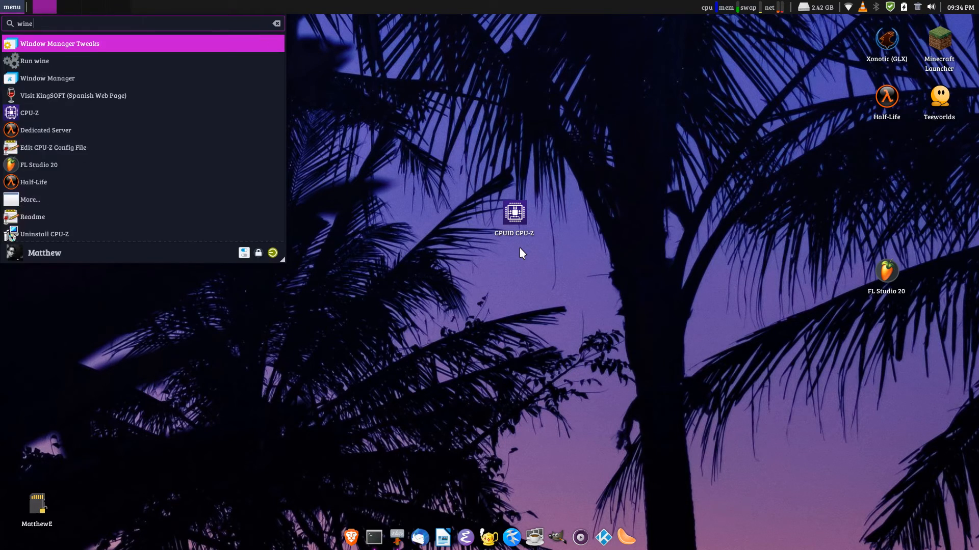
pyautogui.write('uninstalle')
pyautogui.press('Return')
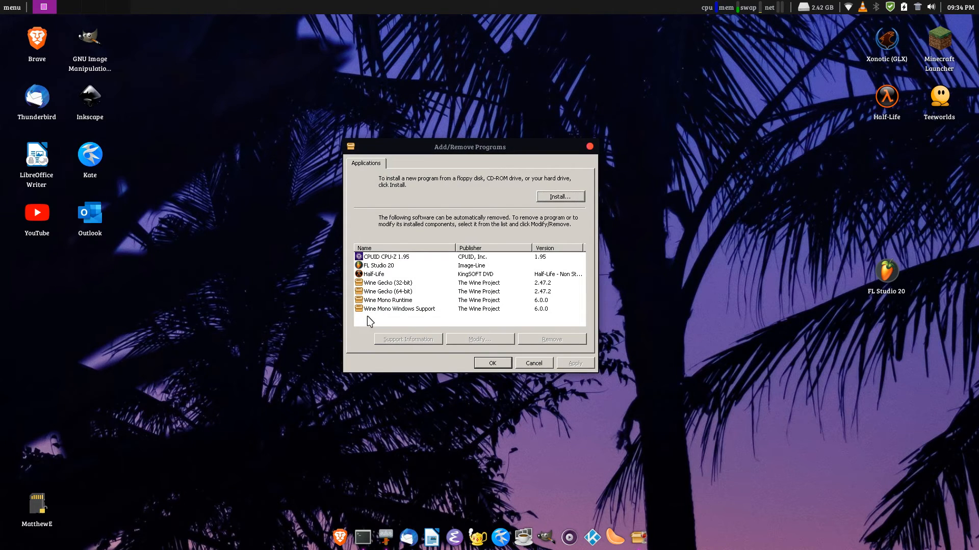
# Step: Uninstall CPUID CPU-Z 1.95 with all of its components, and close the Add/Remove Programs window
pyautogui.click(372, 259)
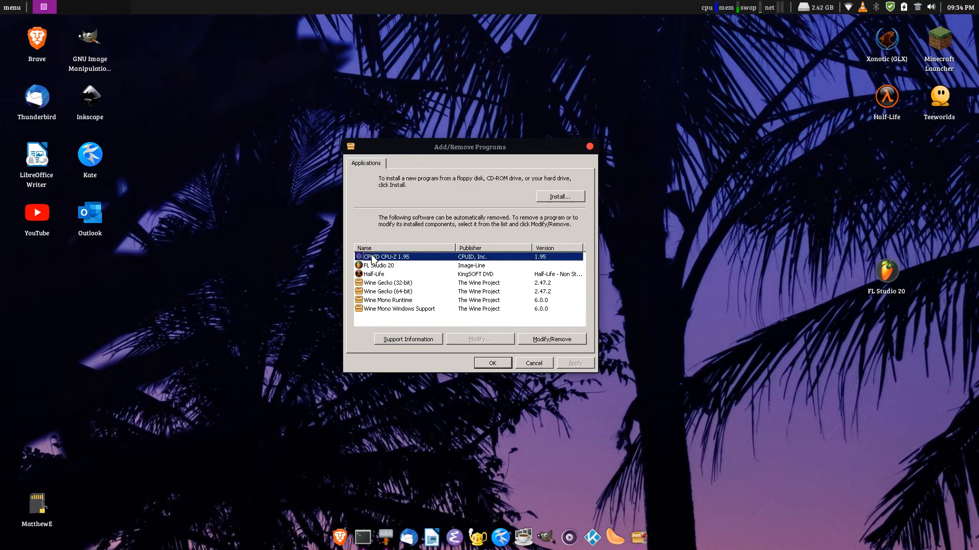
pyautogui.moveTo(443, 141); pyautogui.dragTo(414, 74)
pyautogui.click(553, 272)
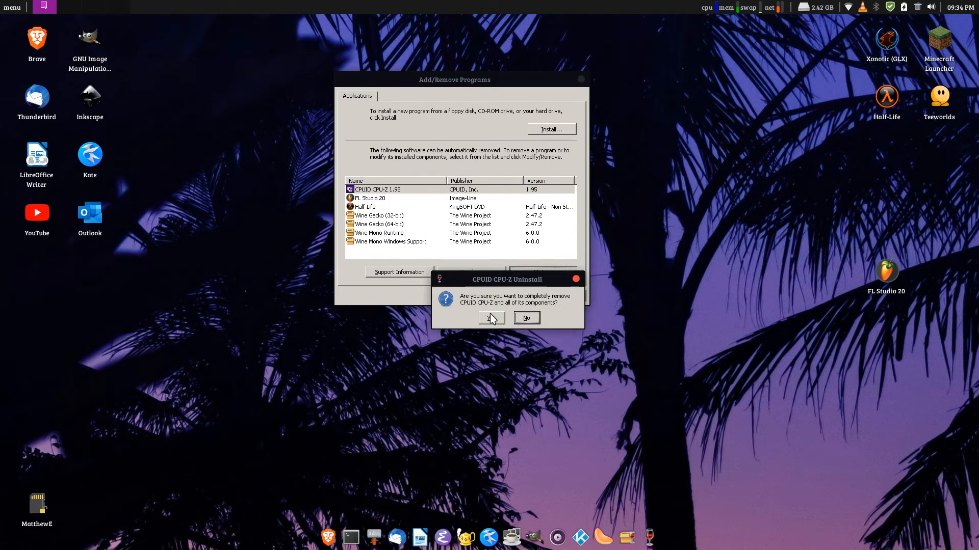
pyautogui.click(492, 319)
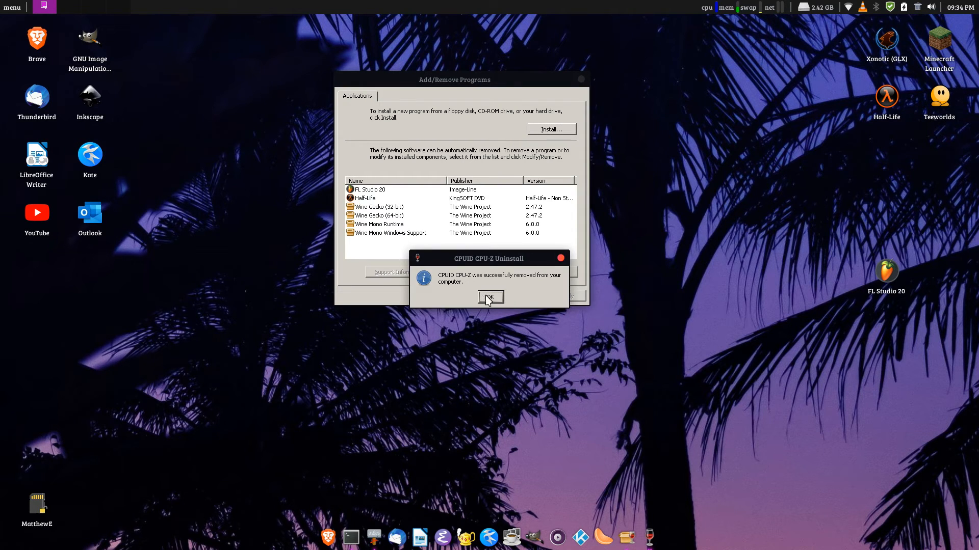
pyautogui.click(487, 297)
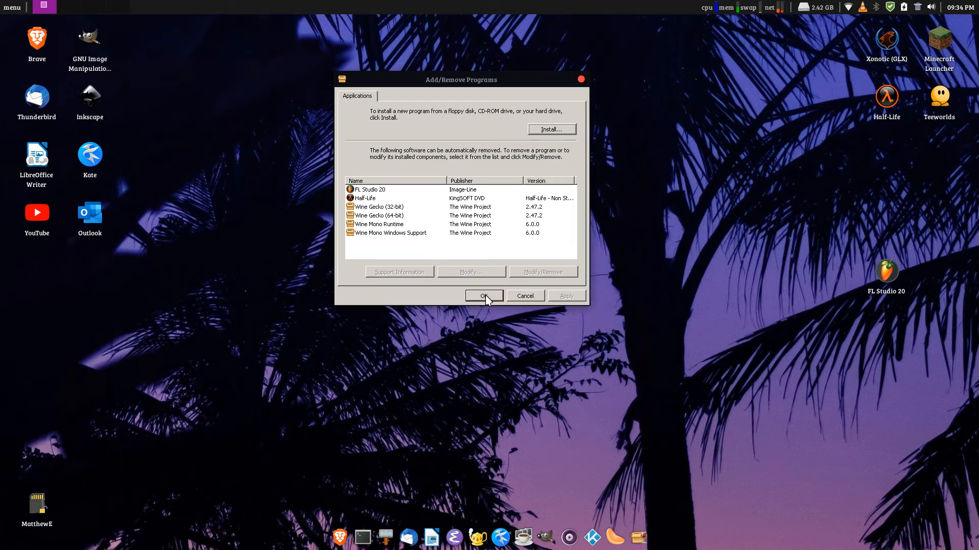
pyautogui.moveTo(456, 84); pyautogui.dragTo(270, 138)
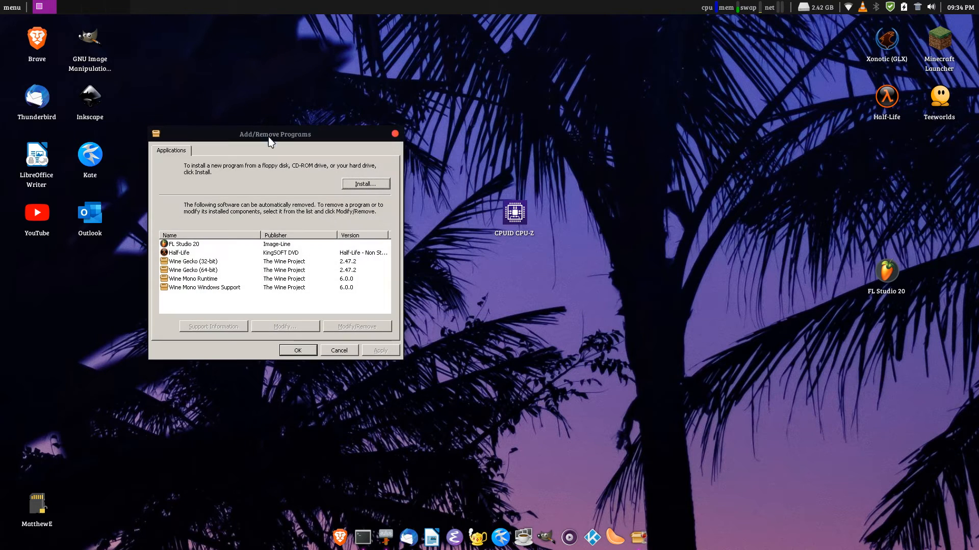
pyautogui.click(393, 132)
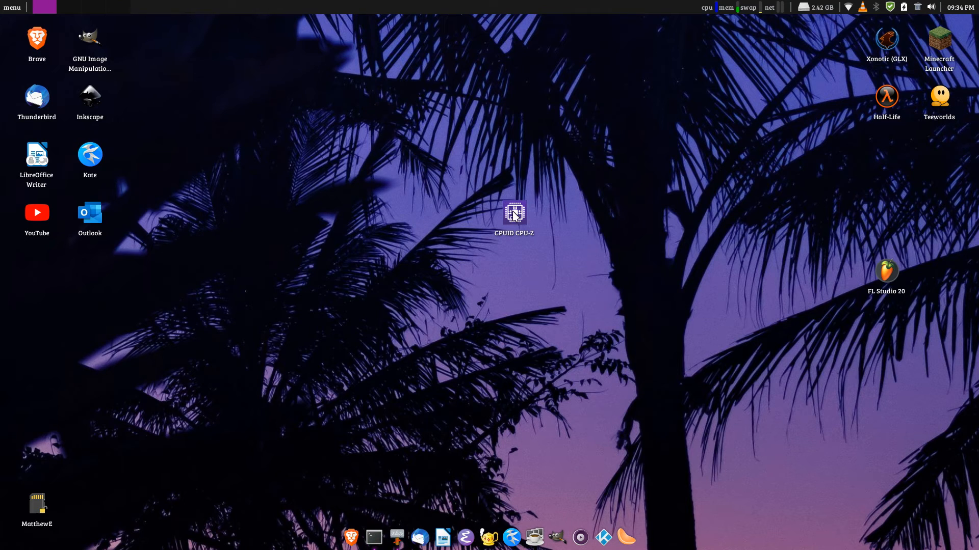
# Step: Permanently delete the leftover CPUID CPU-Z shortcut from the desktop
pyautogui.moveTo(510, 216); pyautogui.dragTo(913, 201)
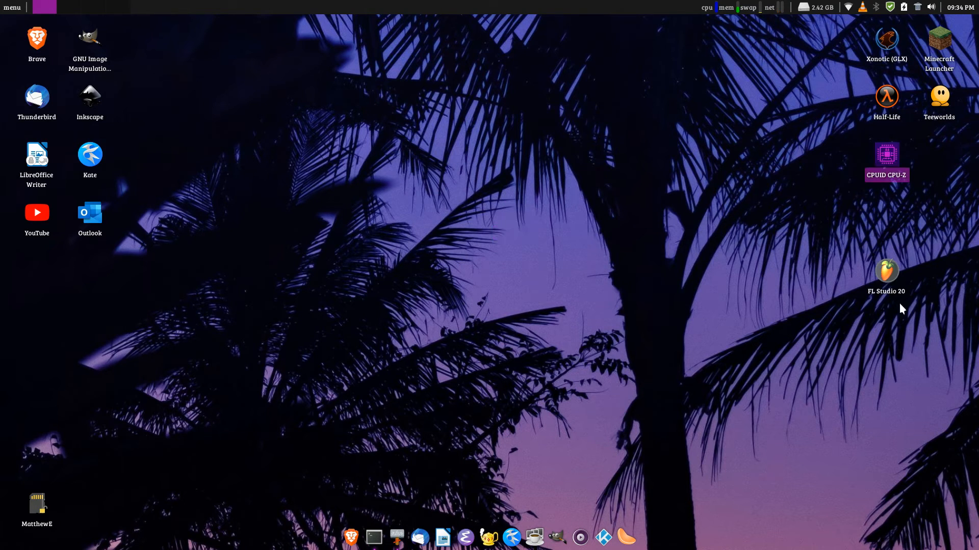
pyautogui.rightClick(886, 180)
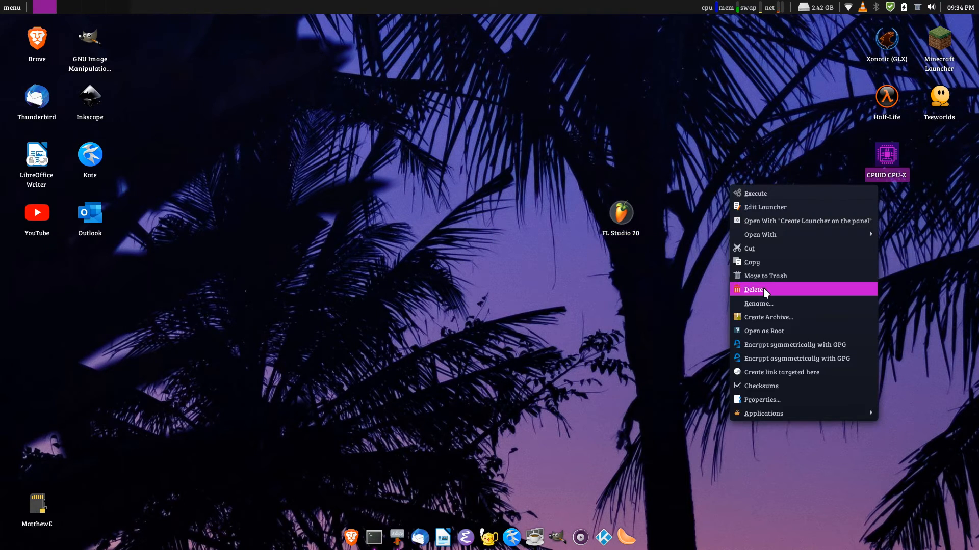
pyautogui.click(862, 290)
pyautogui.click(553, 308)
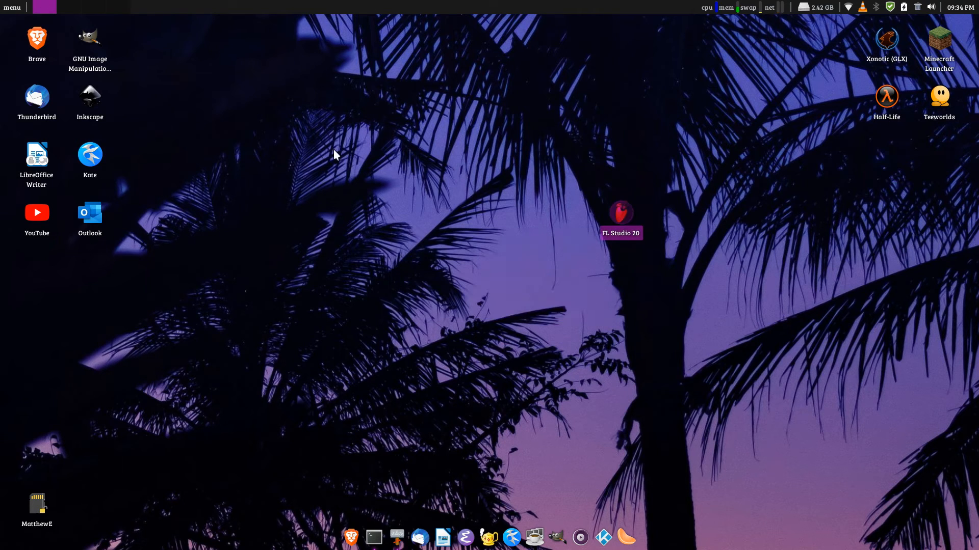
# Step: Move the FL Studio 20 shortcut to an empty area of the desktop and launch FL Studio
pyautogui.moveTo(622, 218); pyautogui.dragTo(516, 214)
pyautogui.moveTo(453, 193); pyautogui.dragTo(625, 327)
pyautogui.click(527, 94)
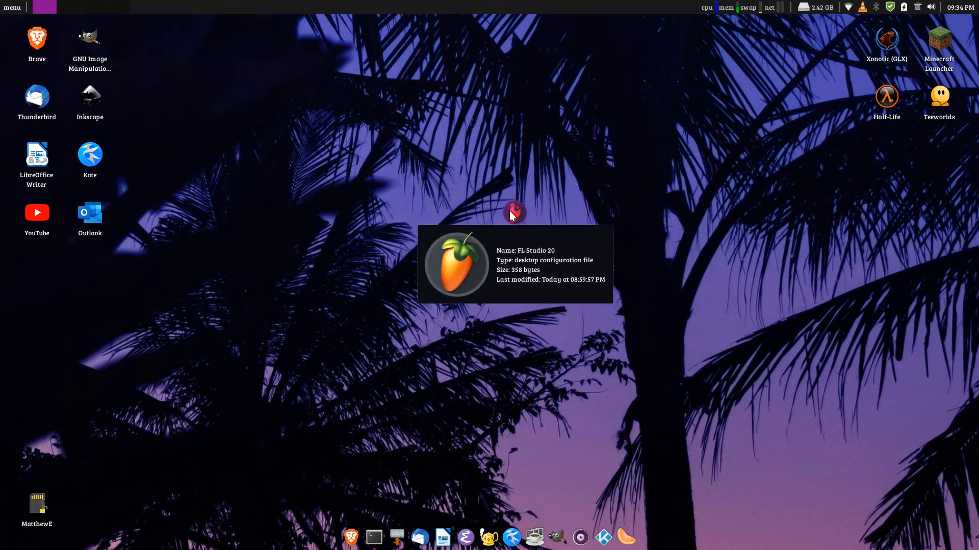
pyautogui.moveTo(509, 210); pyautogui.dragTo(722, 152)
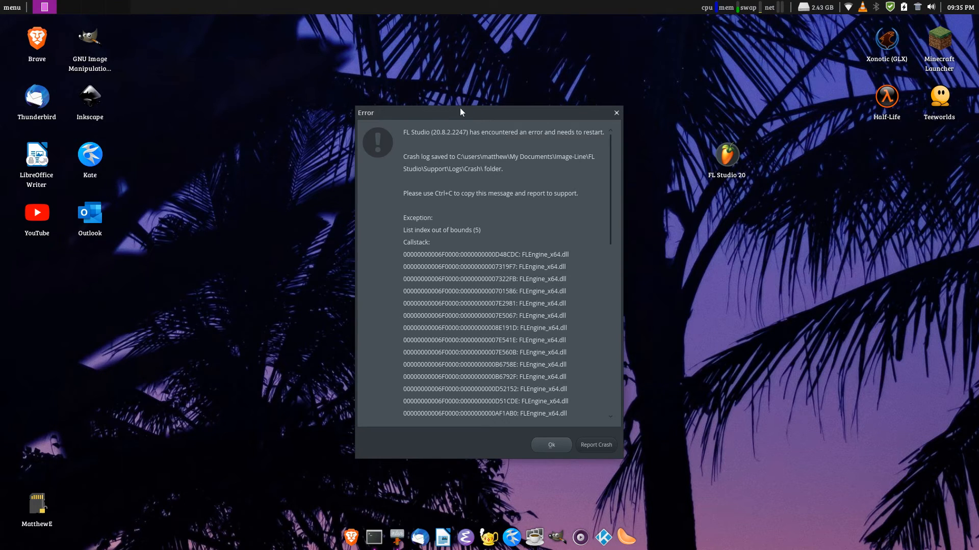
# Step: Examine the FL Studio error message and its complete callstack, moving the error window clear for reading
pyautogui.moveTo(497, 107); pyautogui.dragTo(536, 102)
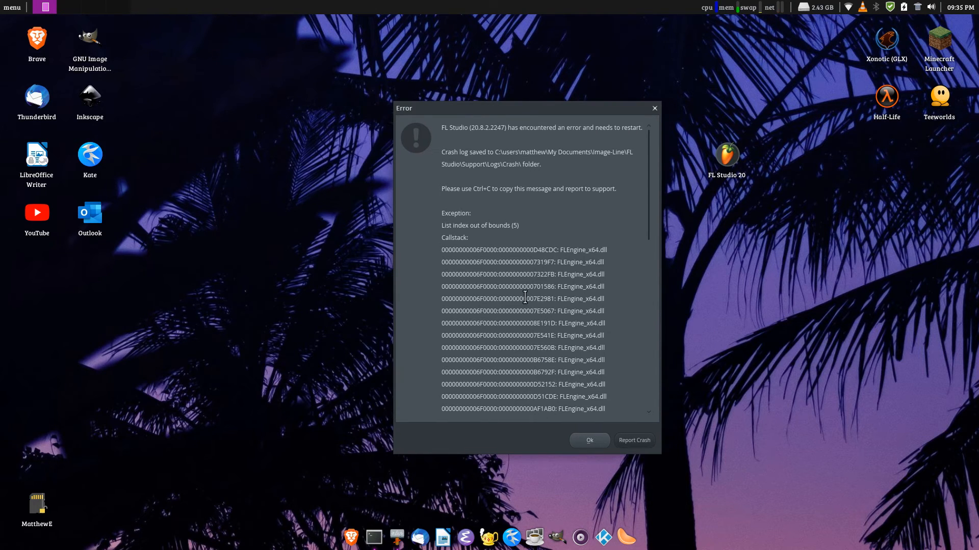
pyautogui.scroll(-2, 502, 292)
pyautogui.scroll(-3, 497, 290)
pyautogui.scroll(7, 497, 291)
pyautogui.scroll(-5, 575, 303)
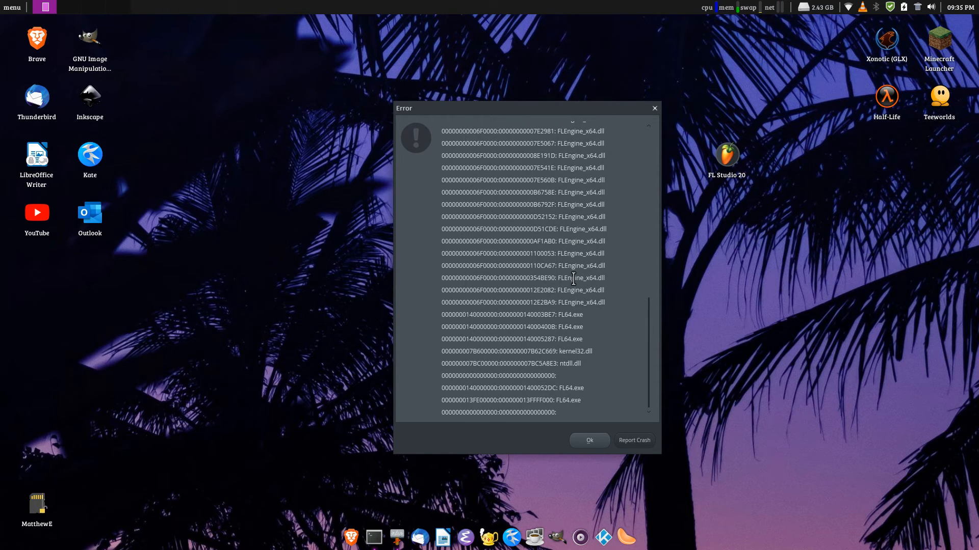
pyautogui.scroll(5, 574, 278)
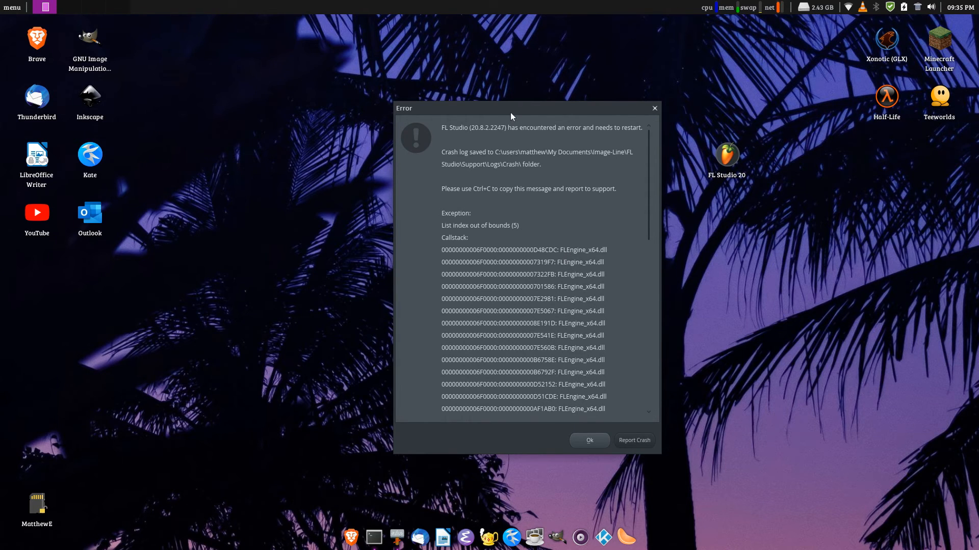
# Step: Read through the FL Studio crash callstack, dismiss the error, and move the FL Studio 20 shortcut beneath the Teeworlds shortcut
pyautogui.moveTo(511, 115); pyautogui.dragTo(459, 131)
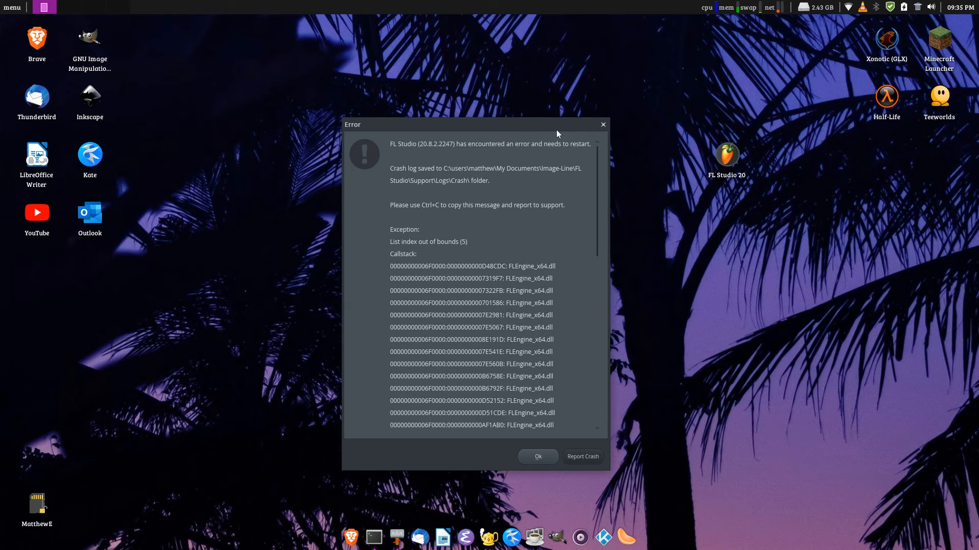
pyautogui.scroll(-4, 564, 224)
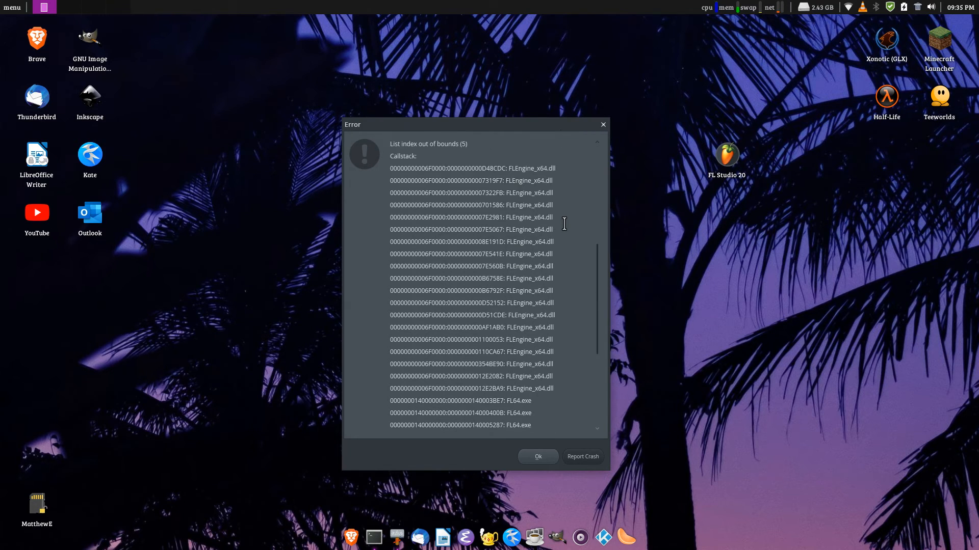
pyautogui.scroll(3, 454, 257)
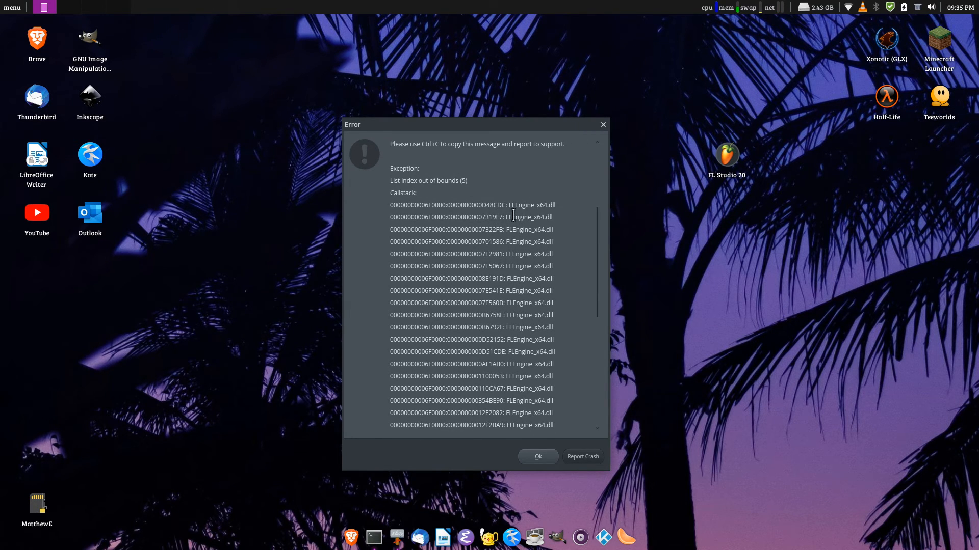
pyautogui.click(537, 458)
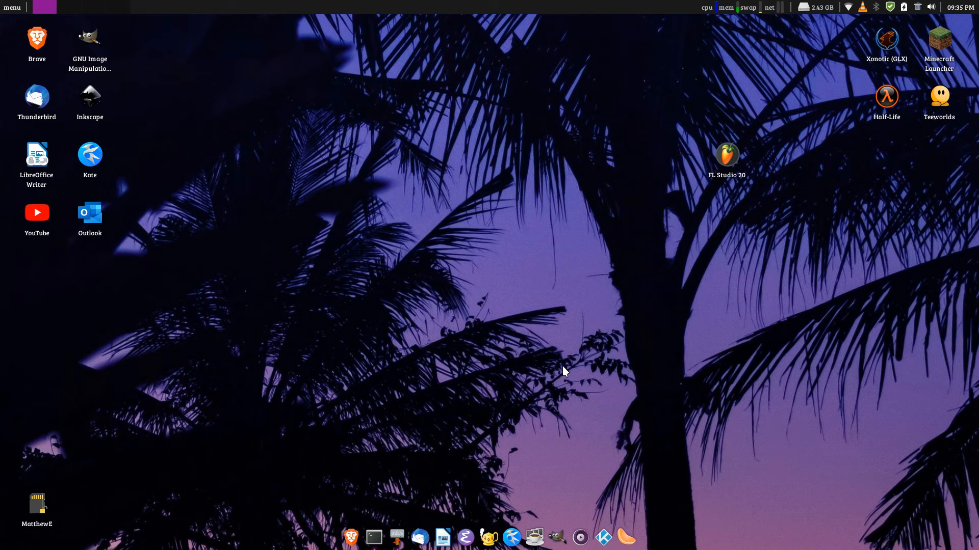
pyautogui.moveTo(726, 155); pyautogui.dragTo(939, 156)
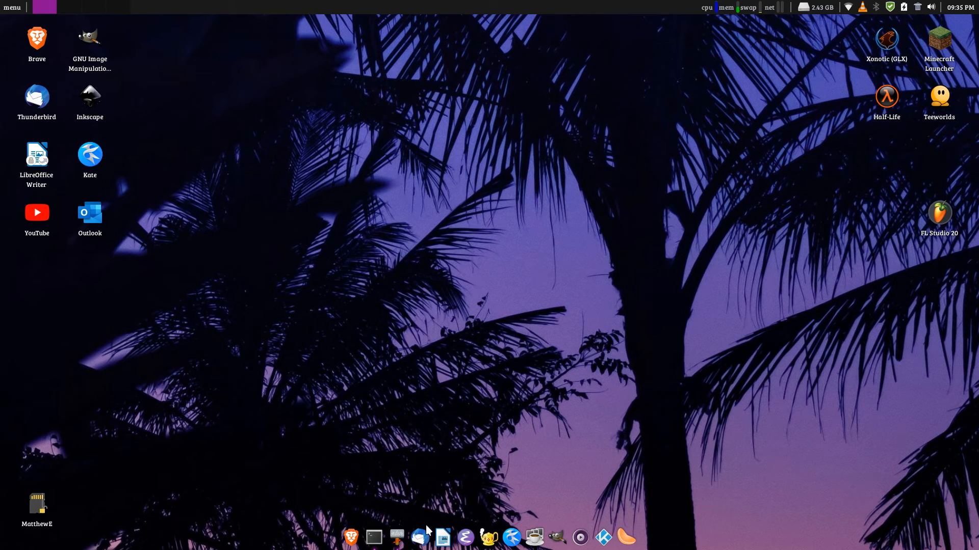
# Step: Launch OperaGXSetup.exe from the "Spyware I mean Opera Gx" folder in Programs/Windows, and minimize the file manager
pyautogui.click(397, 540)
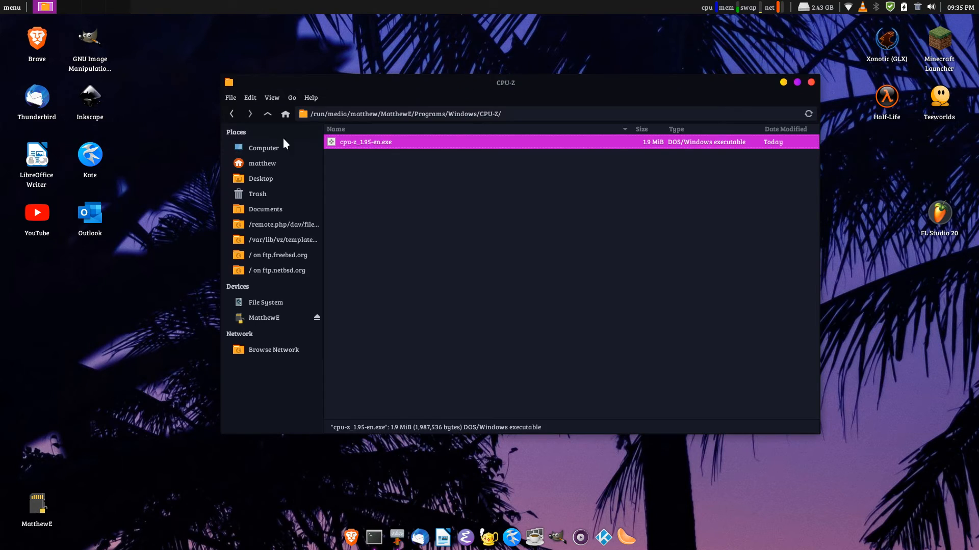
pyautogui.click(386, 198)
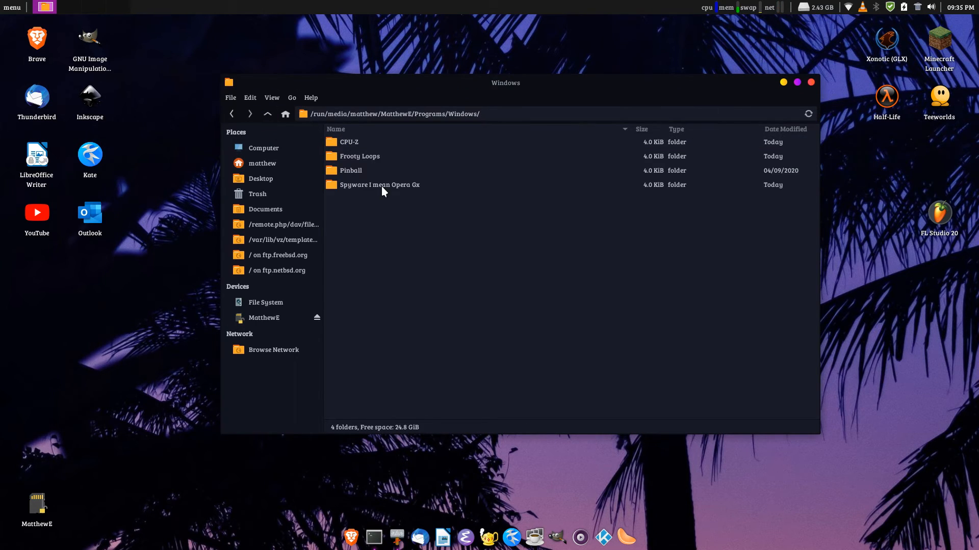
pyautogui.doubleClick(383, 185)
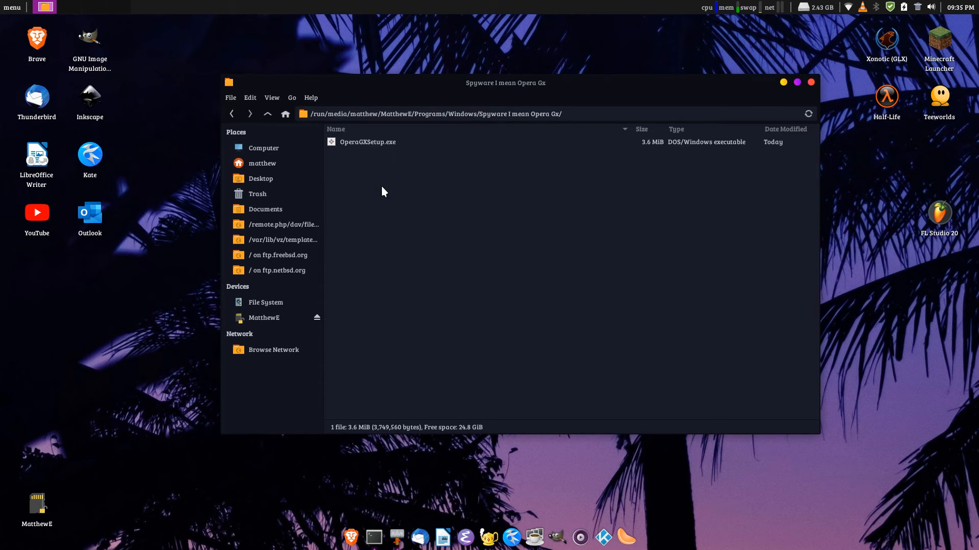
pyautogui.click(386, 145)
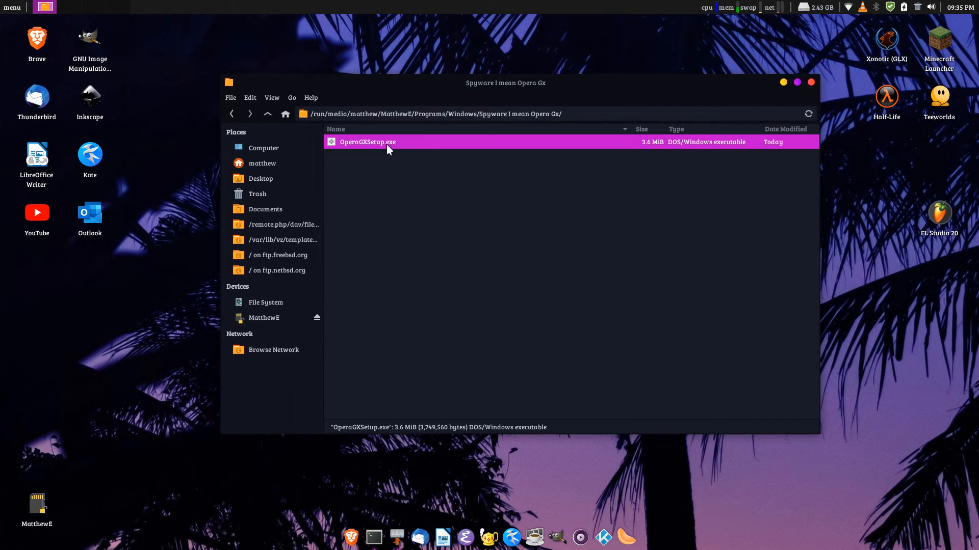
pyautogui.click(783, 83)
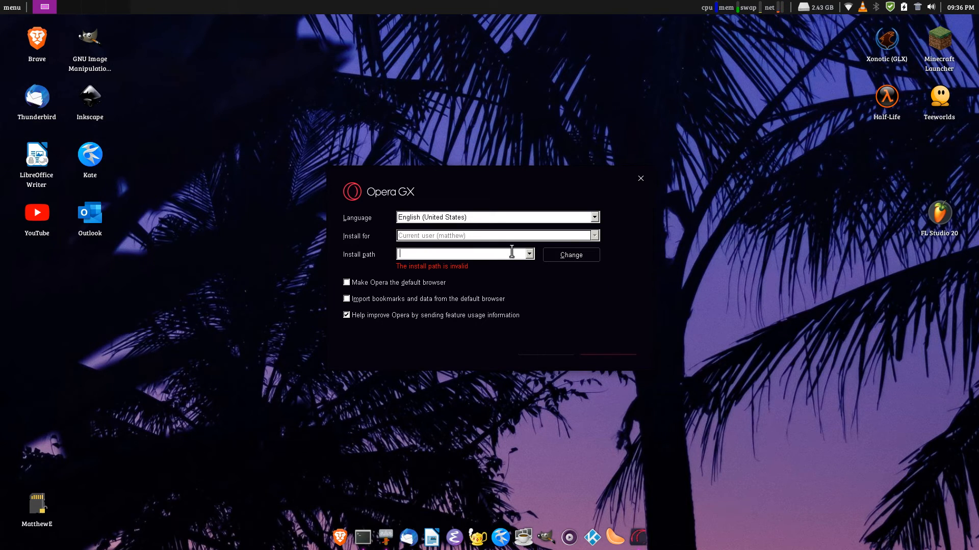
# Step: Set the install path to Opera GX and turn off sending feature usage information
pyautogui.click(530, 254)
pyautogui.click(485, 265)
pyautogui.click(484, 254)
pyautogui.click(509, 315)
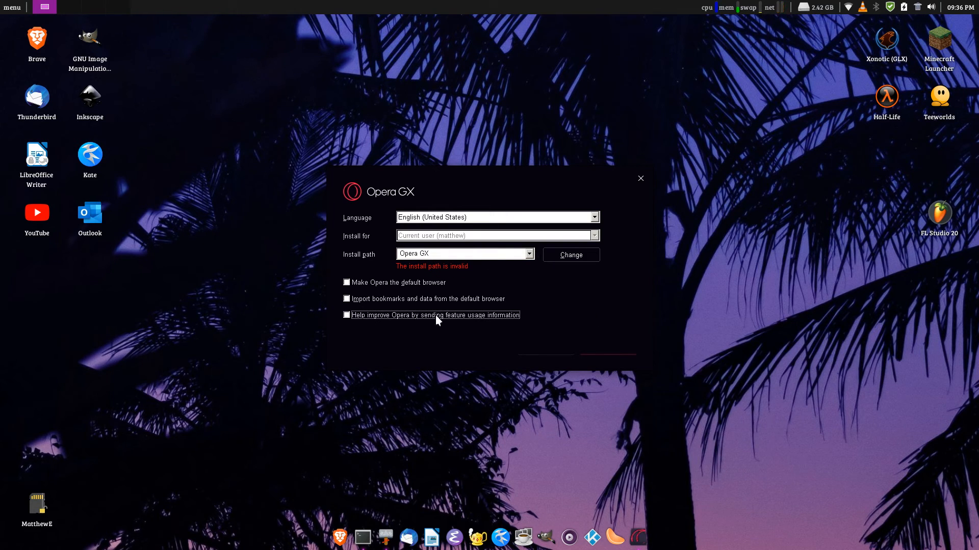
# Step: Browse for an install location and select the LocalLow folder in the user's AppData on drive C
pyautogui.click(582, 256)
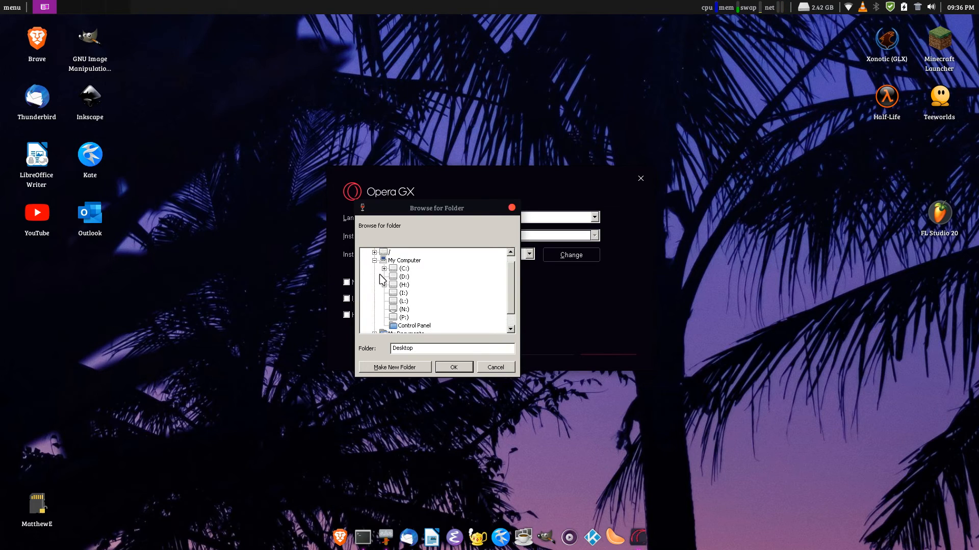
pyautogui.click(384, 268)
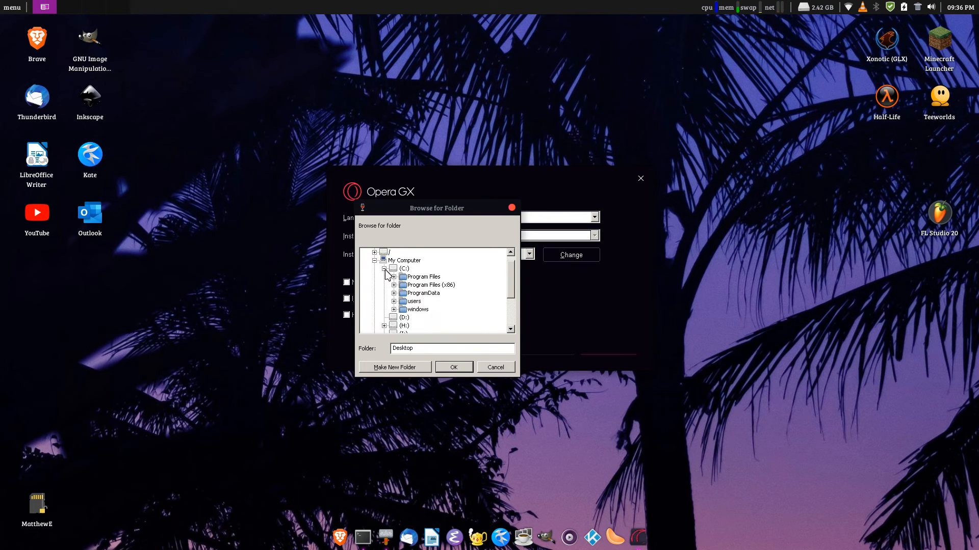
pyautogui.click(394, 302)
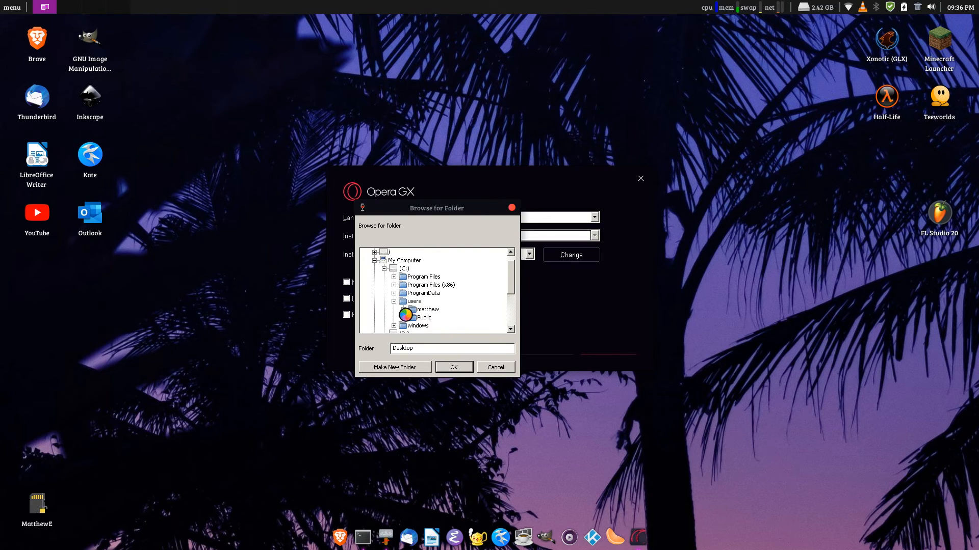
pyautogui.click(403, 309)
pyautogui.scroll(2, 431, 310)
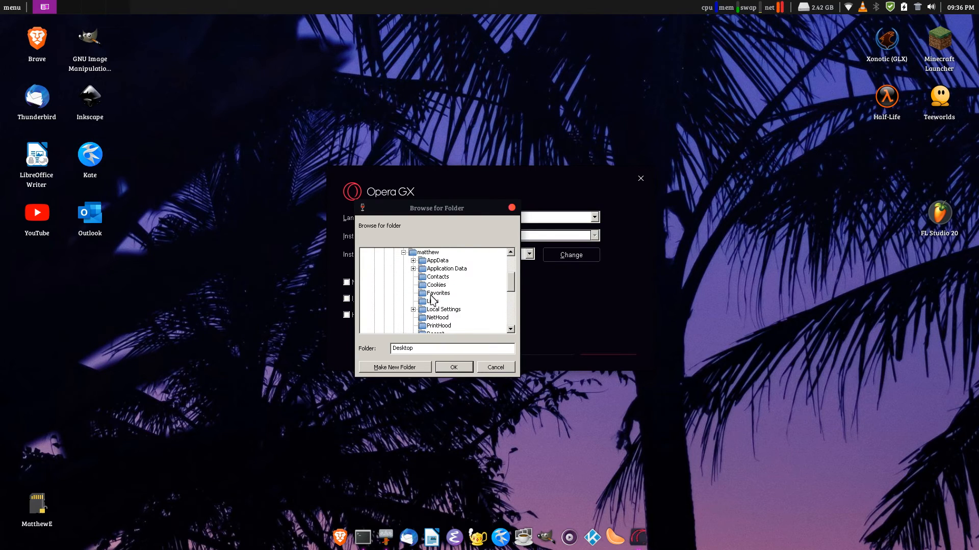
pyautogui.click(413, 260)
pyautogui.click(423, 269)
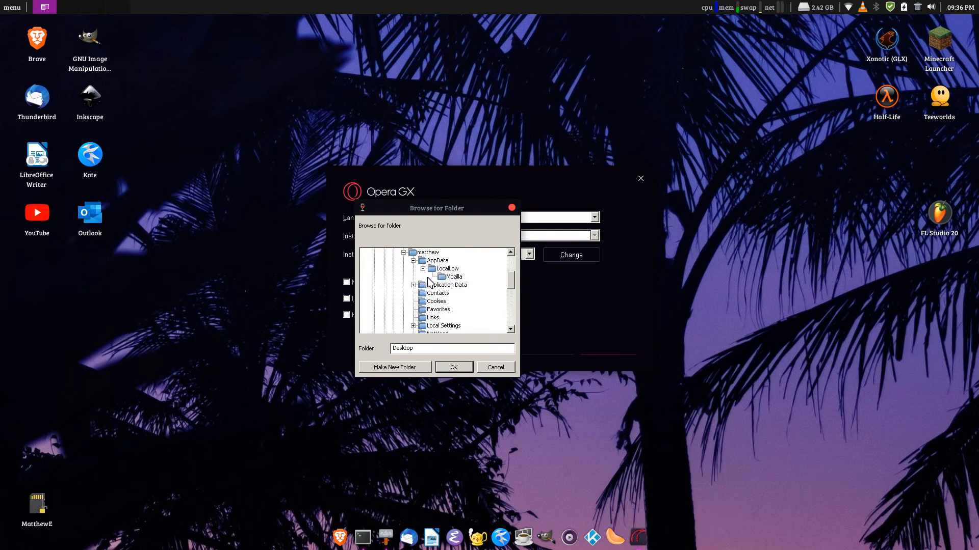
pyautogui.click(441, 268)
# Step: Create a folder named Opera GX inside LocalLow and use it as the install path
pyautogui.click(413, 368)
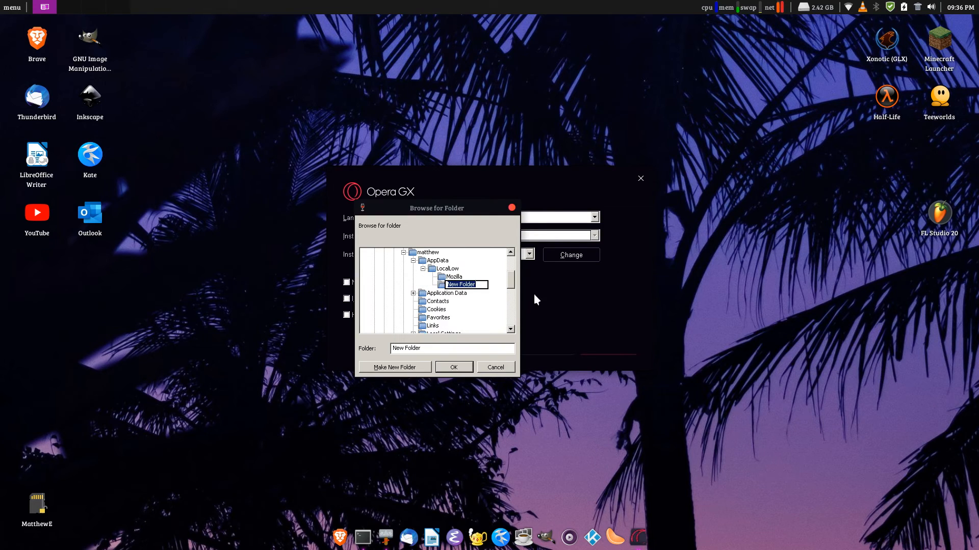
pyautogui.press('BackSpace')
pyautogui.write('Opera GX')
pyautogui.click(439, 288)
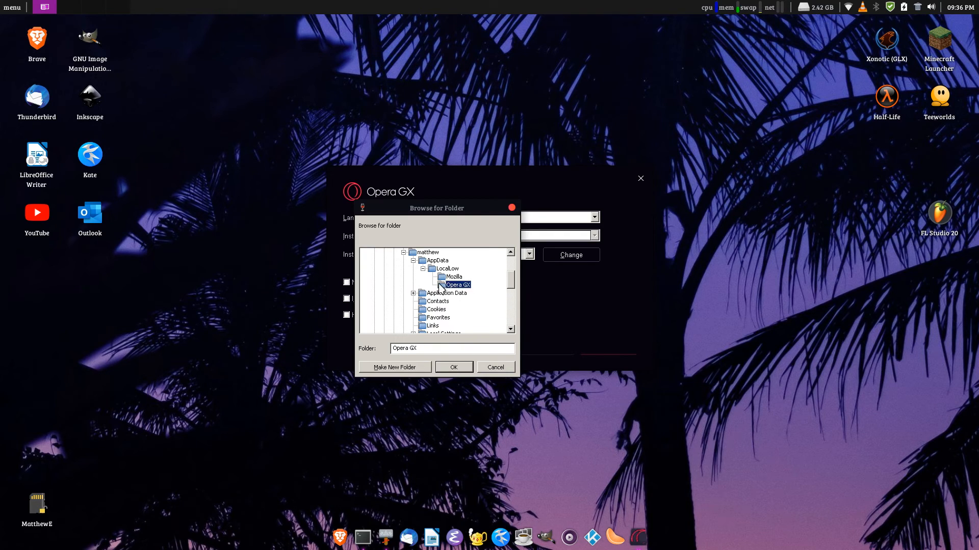
pyautogui.click(454, 368)
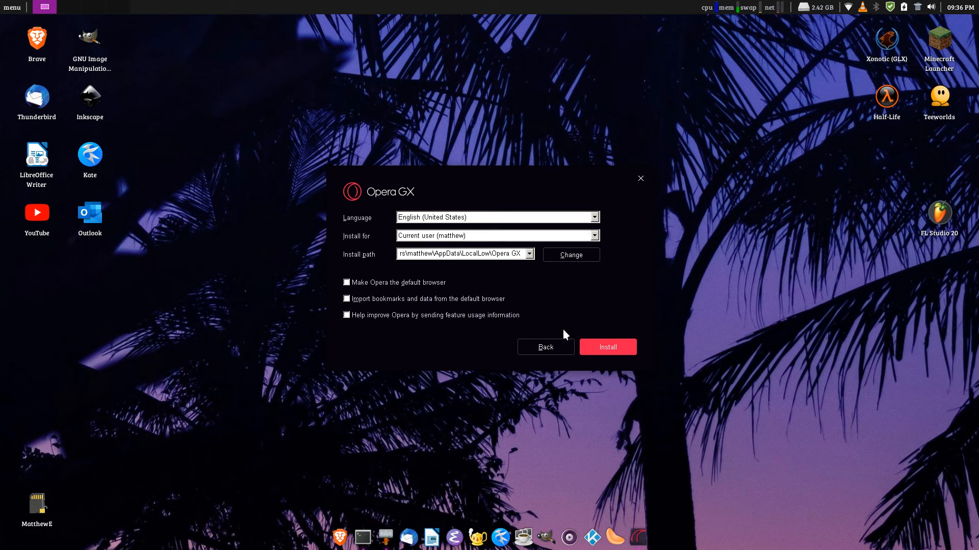
# Step: Try to install Opera GX, decline quitting the installation, and retry the download
pyautogui.click(628, 346)
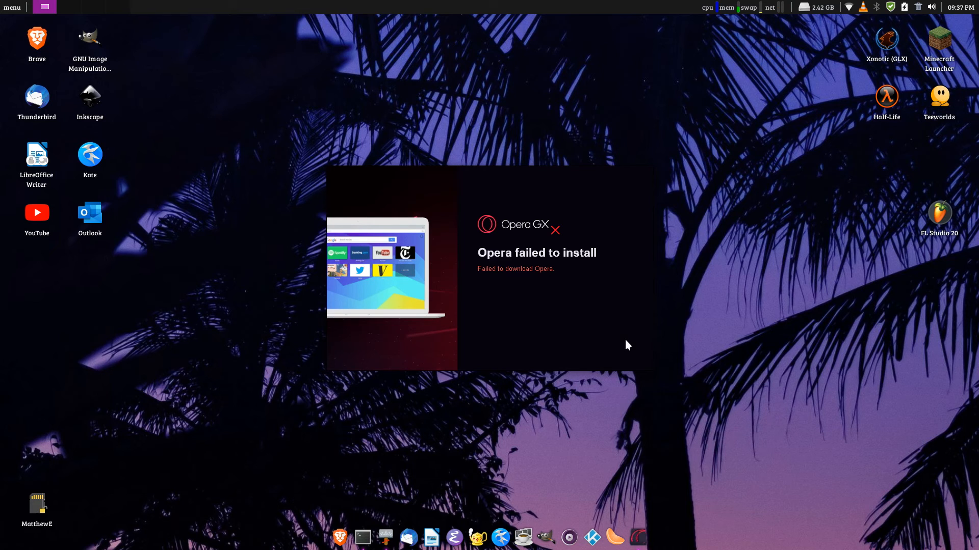
pyautogui.moveTo(650, 172); pyautogui.dragTo(553, 193)
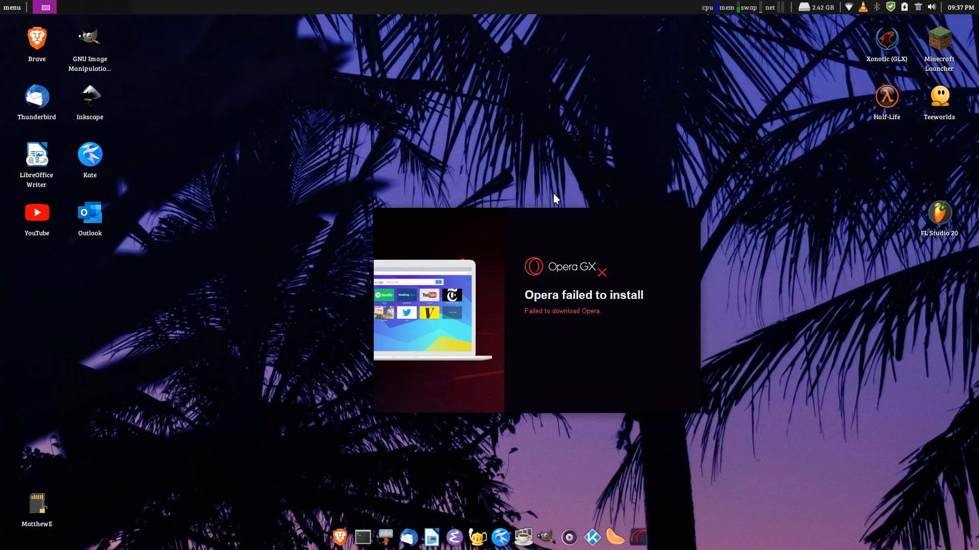
pyautogui.click(686, 218)
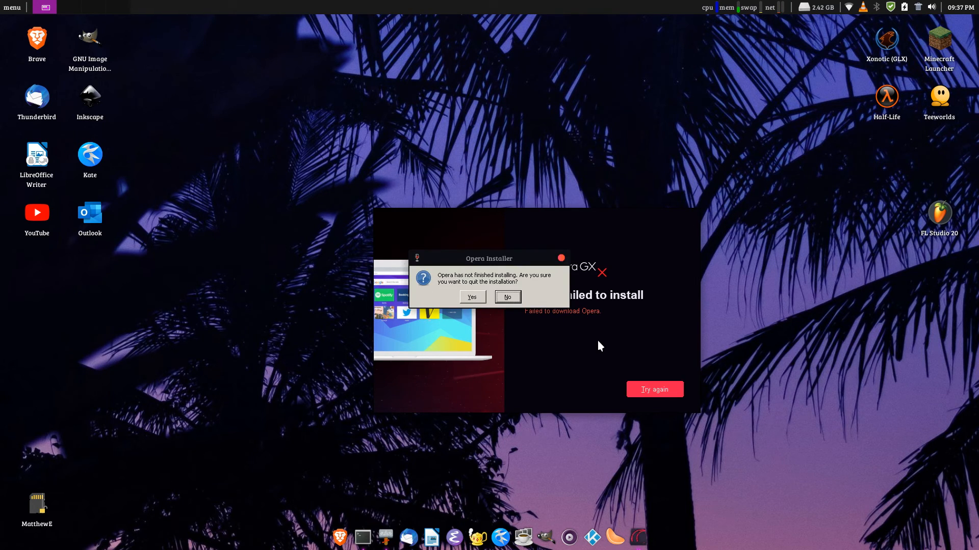
pyautogui.click(508, 297)
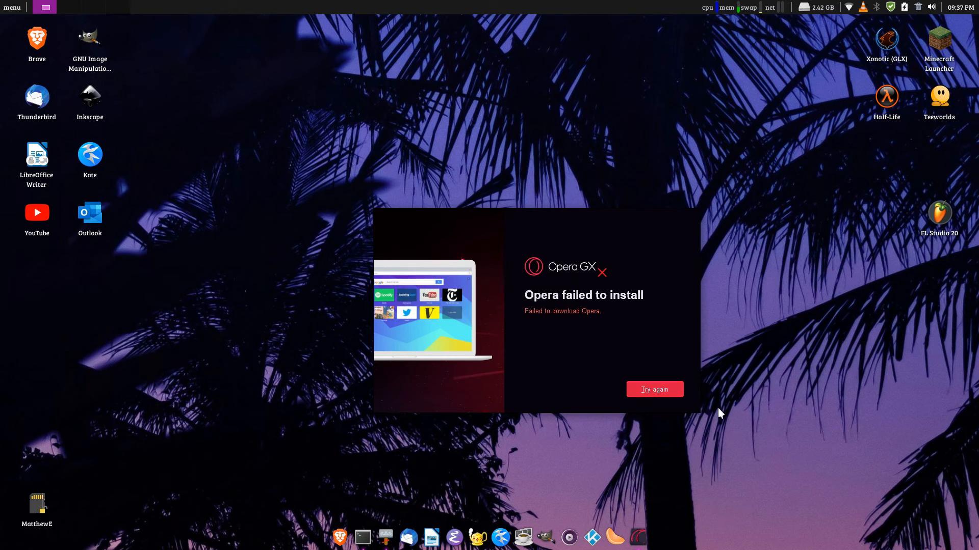
pyautogui.click(675, 390)
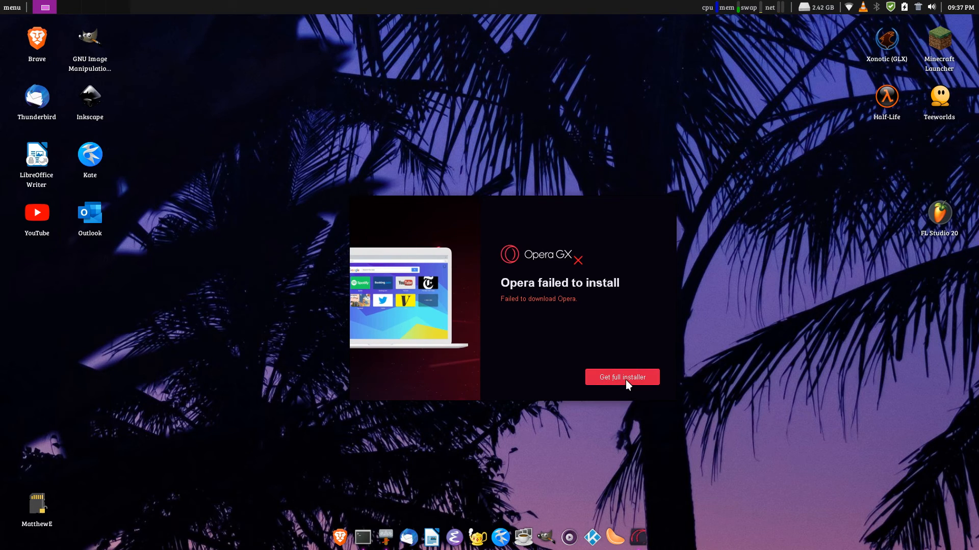
# Step: Request the full Opera installer in the browser, but cancel saving the setup file and close the page
pyautogui.click(626, 380)
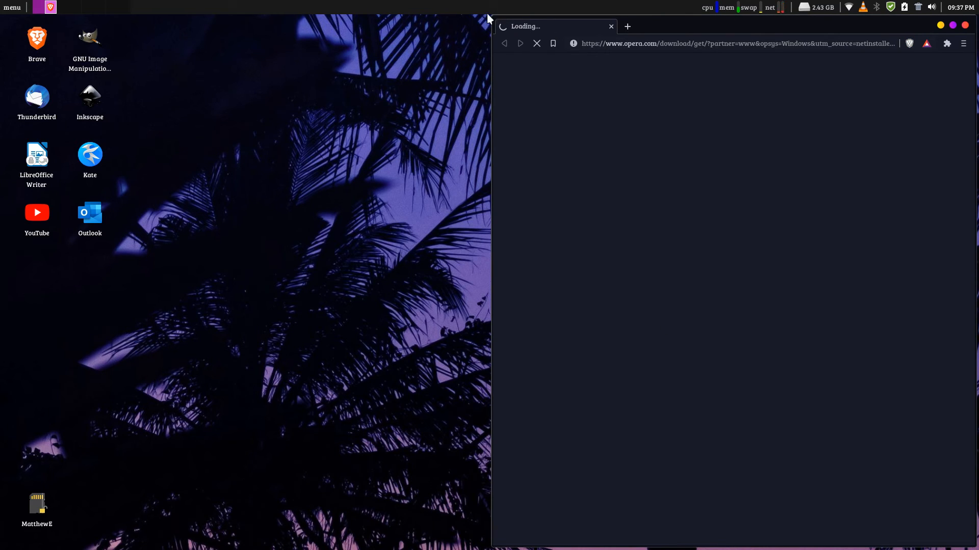
pyautogui.moveTo(492, 16); pyautogui.dragTo(379, 147)
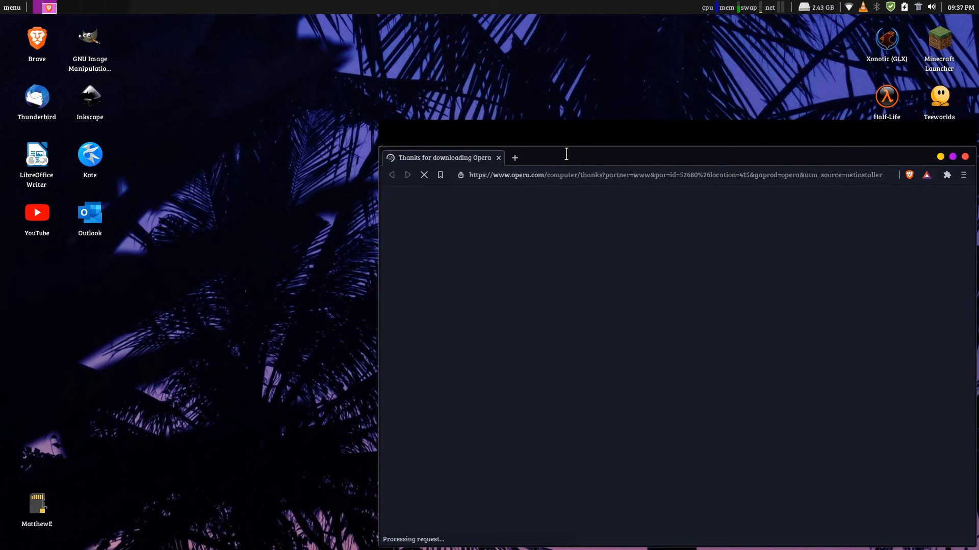
pyautogui.moveTo(552, 133); pyautogui.dragTo(349, 46)
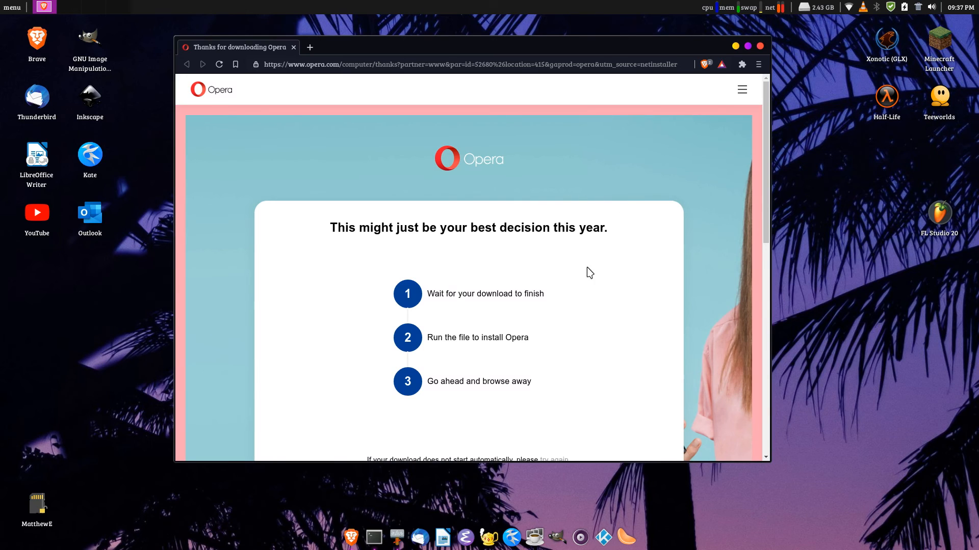
pyautogui.scroll(-4, 586, 267)
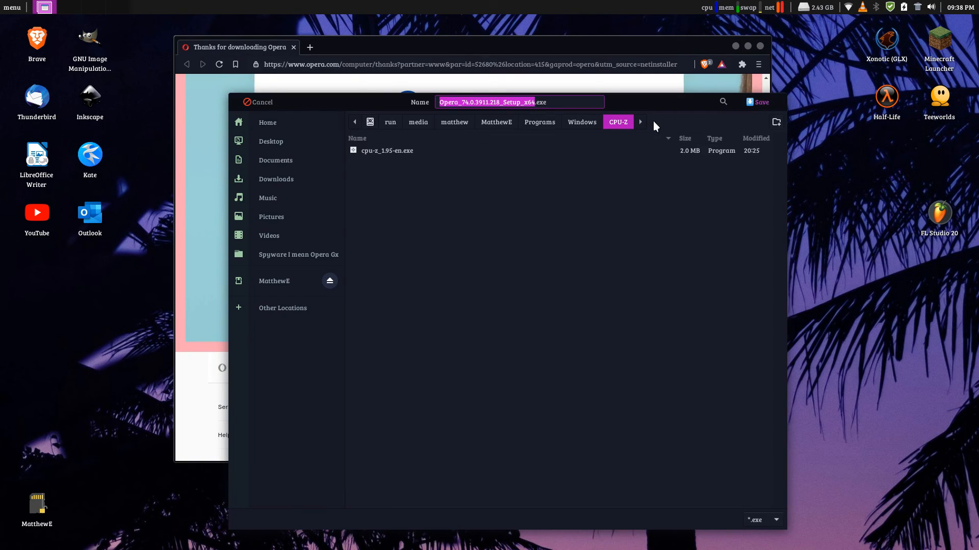
pyautogui.click(256, 100)
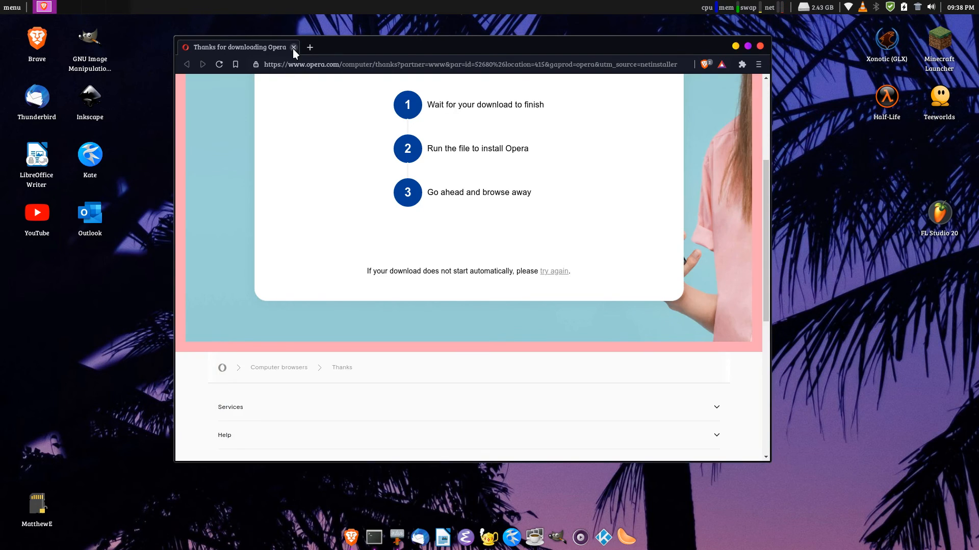
pyautogui.click(293, 48)
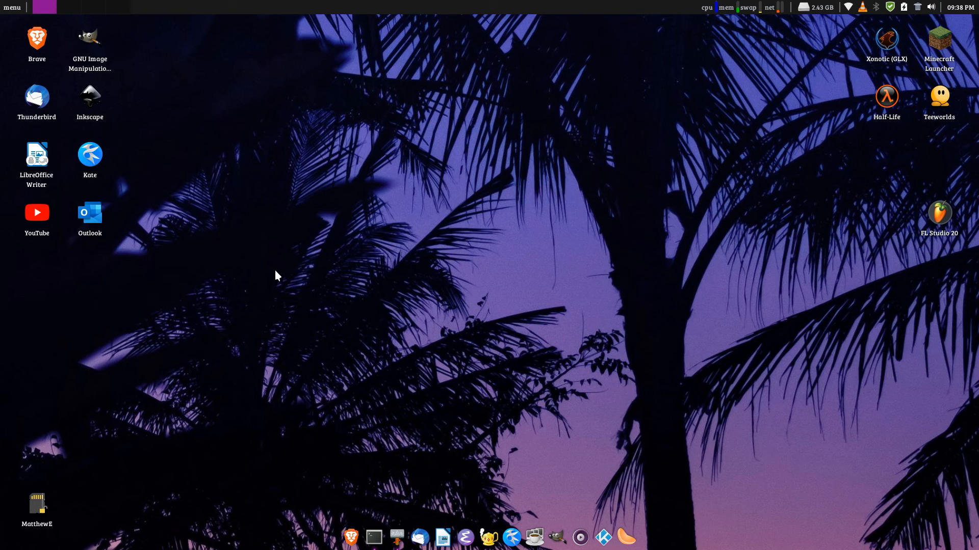
pyautogui.moveTo(373, 68); pyautogui.dragTo(509, 148)
pyautogui.rightClick(469, 189)
pyautogui.click(430, 169)
pyautogui.hotkey('ctrl', 'alt', 't')
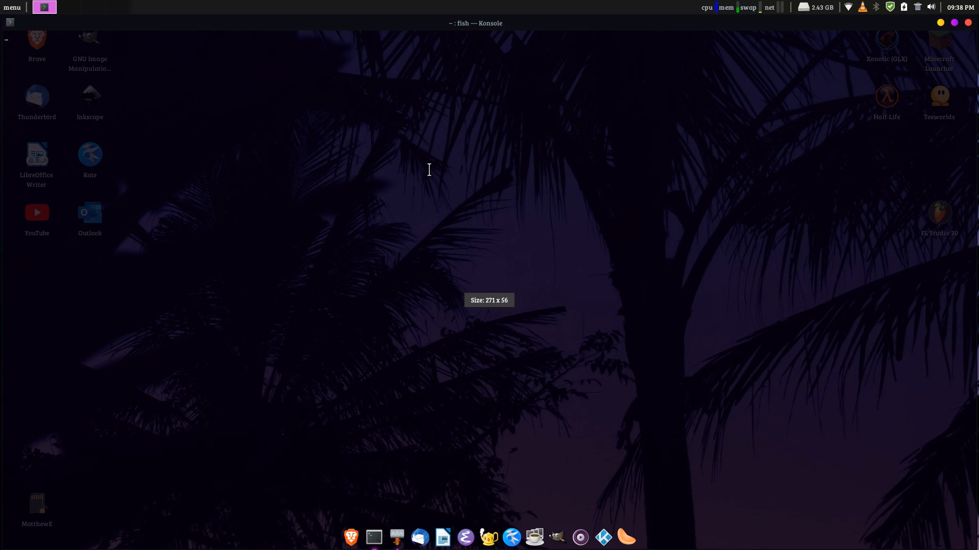
pyautogui.hotkey('alt', 'F4')
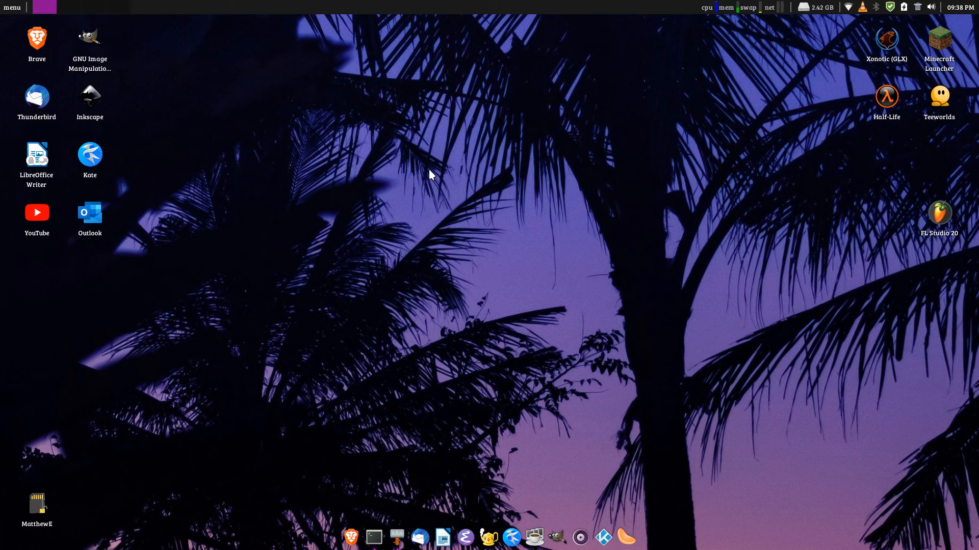
# Step: Try to launch run.exe through Wine from the desktop's application search with "wine run.exe"
pyautogui.press('super')
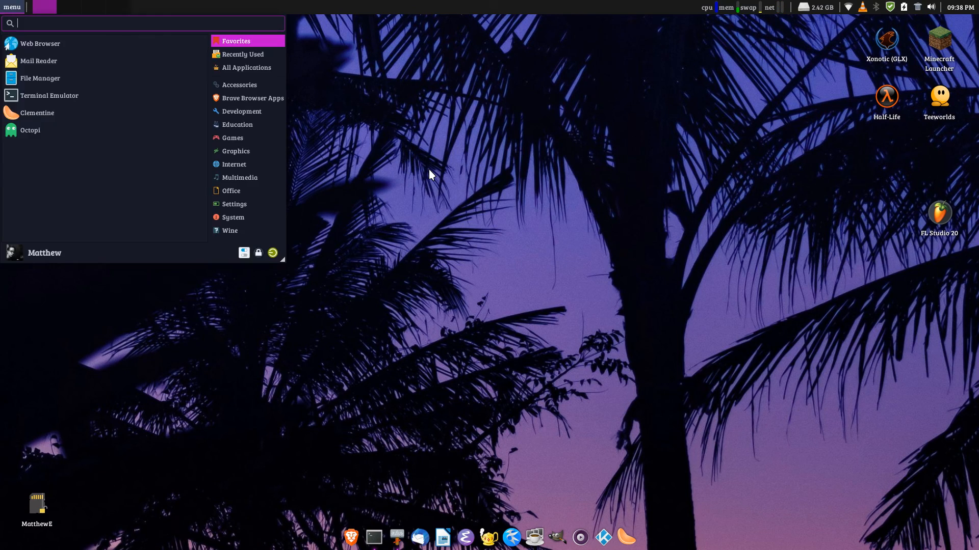
pyautogui.write('wine run')
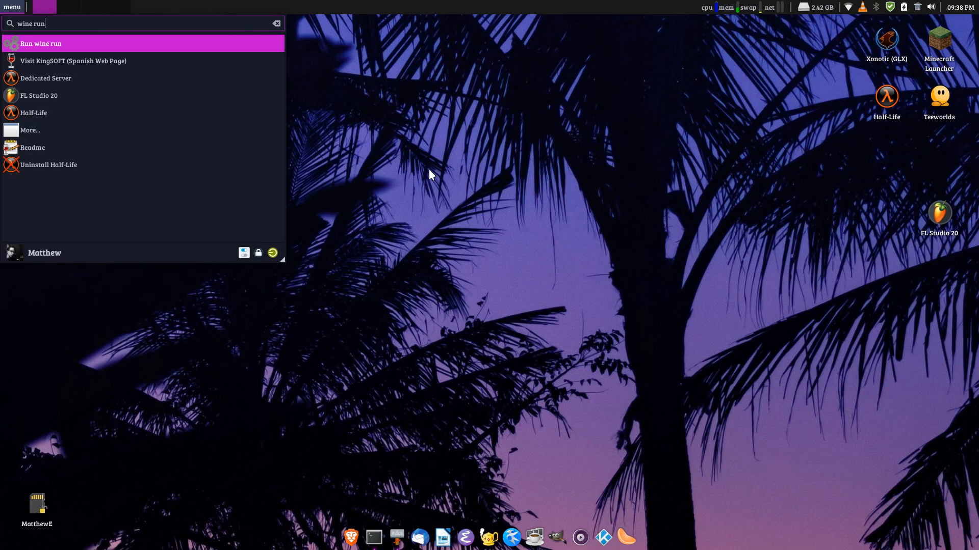
pyautogui.write('ner')
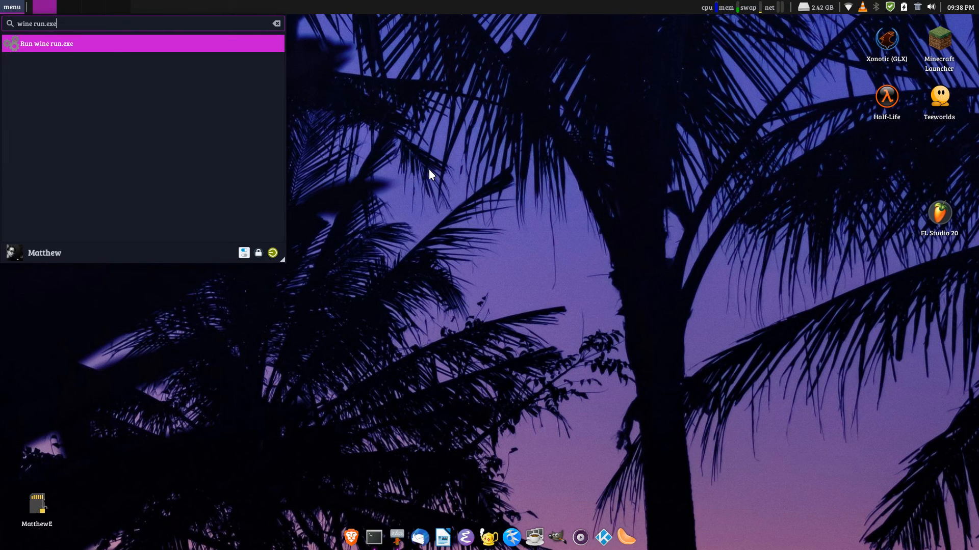
pyautogui.press('Return')
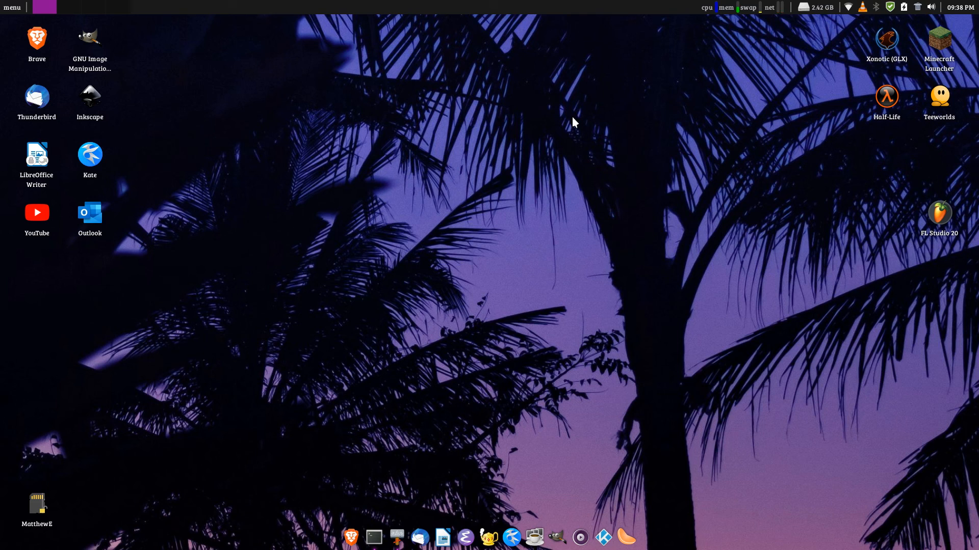
pyautogui.moveTo(880, 97)
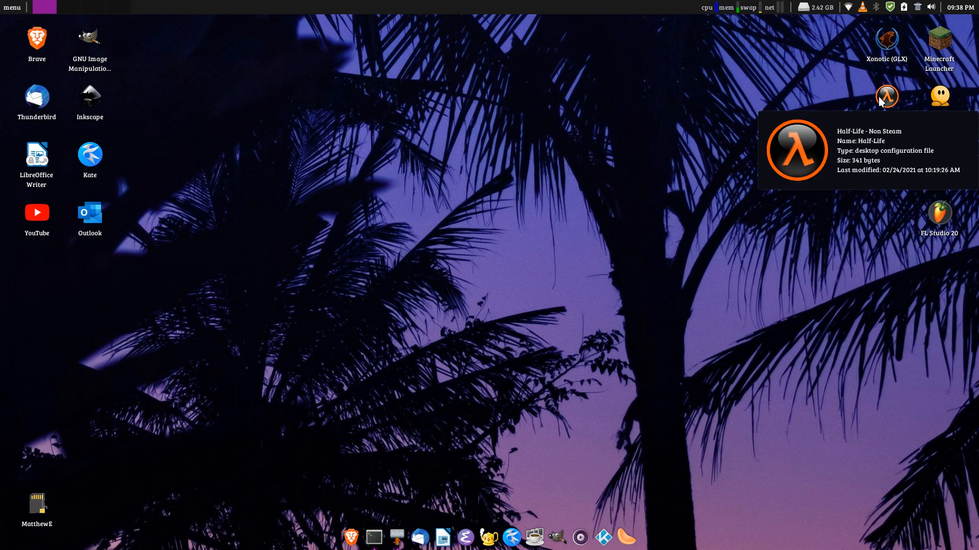
# Step: Try to start the cmd command prompt through Wine from the application search, and search again for "wine"
pyautogui.click(12, 7)
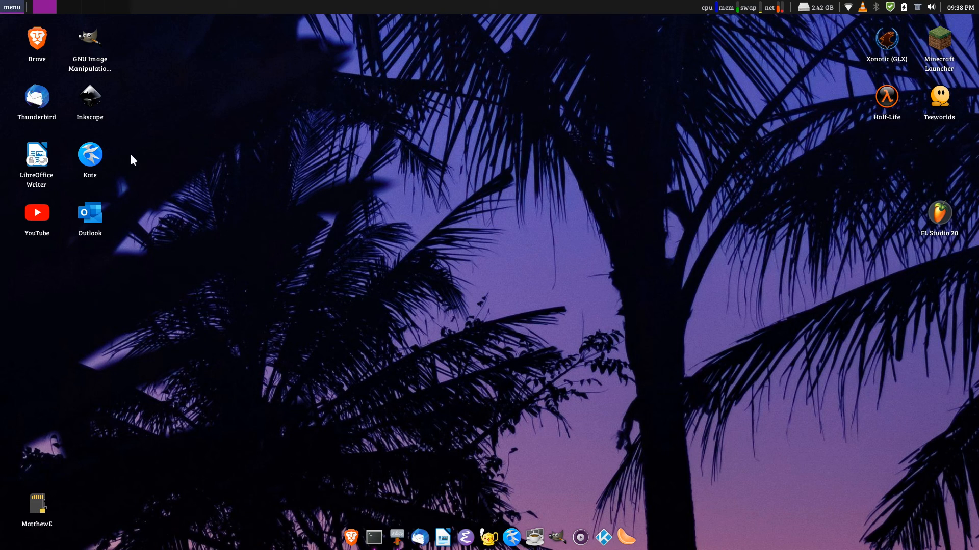
pyautogui.write('wine cmd.ex')
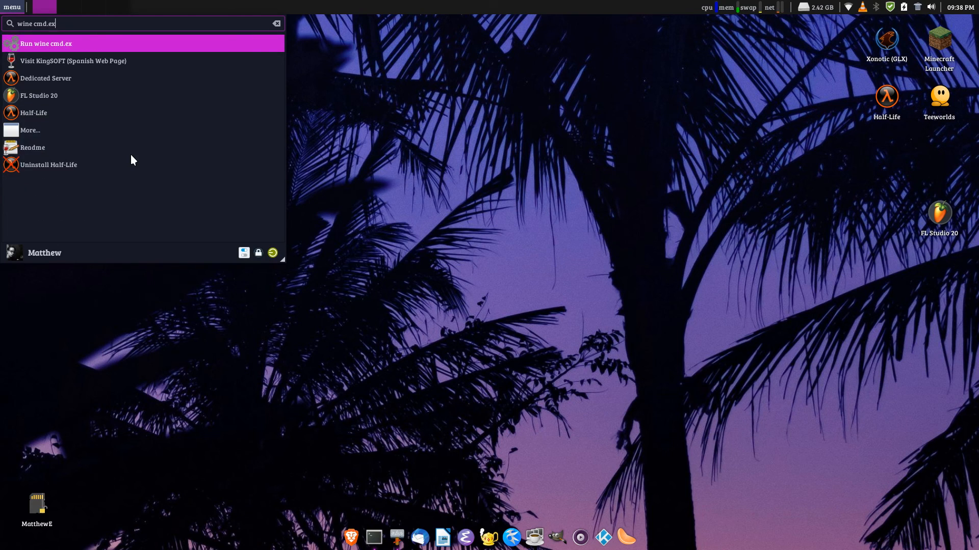
pyautogui.press('Return')
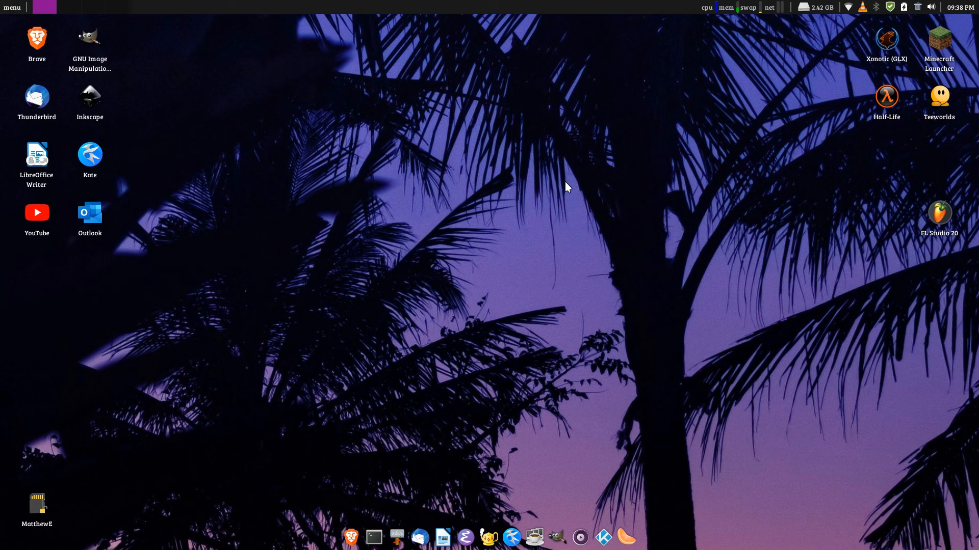
pyautogui.click(1, 3)
pyautogui.write('wine')
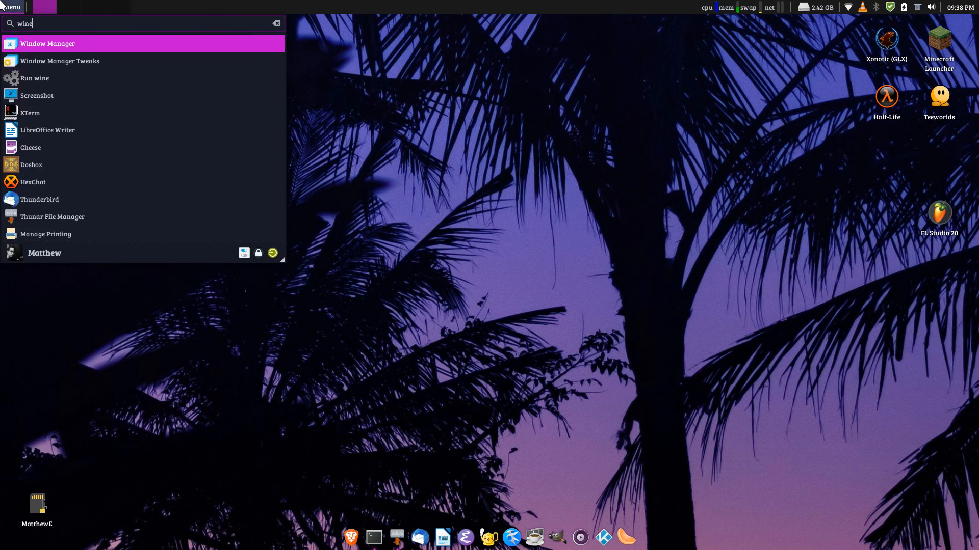
pyautogui.press('Return')
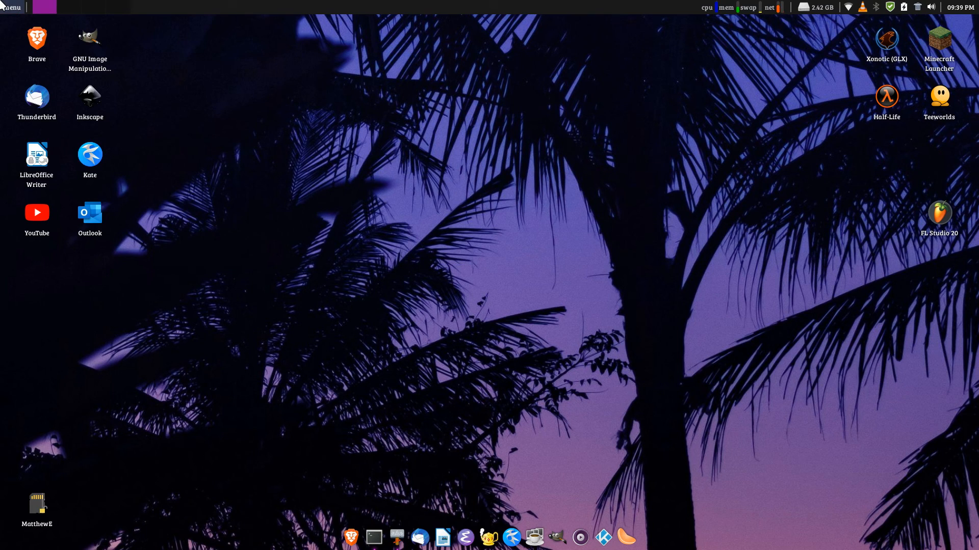
# Step: Open Wine's Windows command prompt by picking a matching "wine" command in the run launcher, and move its window to mid-desktop
pyautogui.press('super+d')
pyautogui.write('wine')
pyautogui.press('Down')
pyautogui.press('Down')
pyautogui.press('Down')
pyautogui.press('Down')
pyautogui.press('Down')
pyautogui.press('Down')
pyautogui.press('Down')
pyautogui.press('Down')
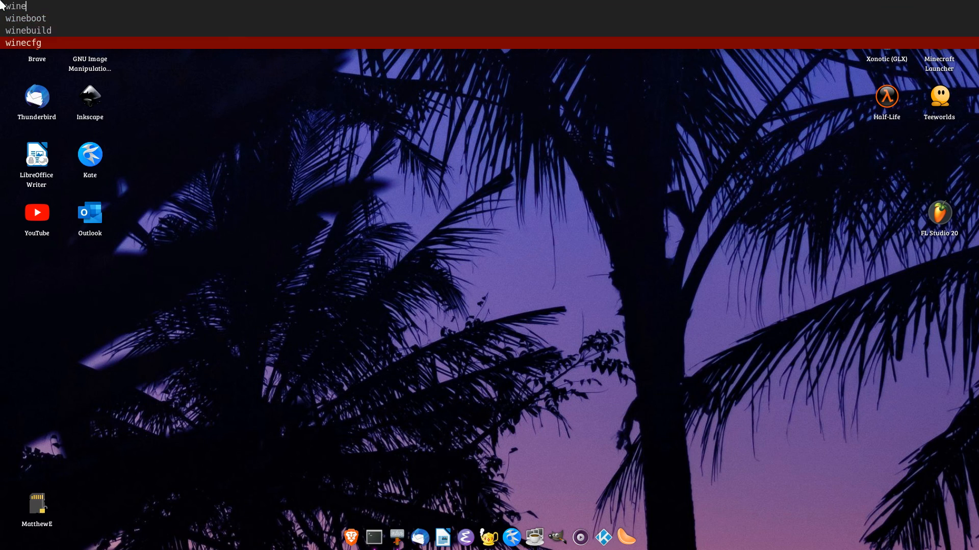
pyautogui.press('Up')
pyautogui.press('Up')
pyautogui.press('Return')
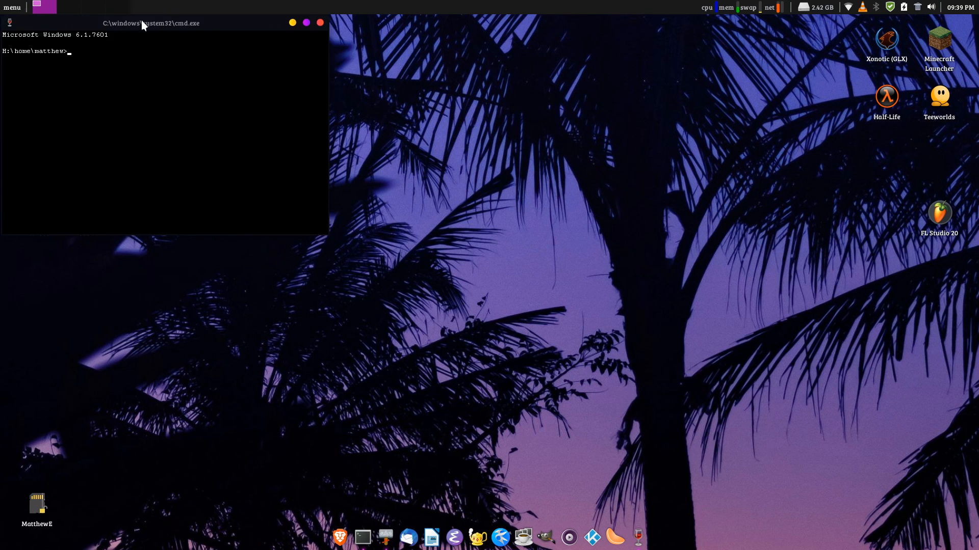
pyautogui.moveTo(141, 21); pyautogui.dragTo(567, 177)
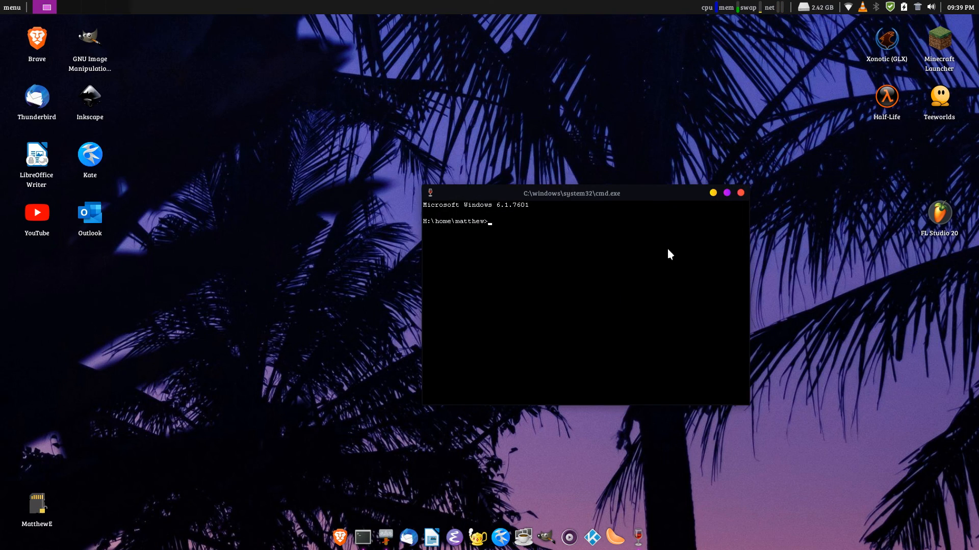
# Step: List the home directory's contents with dir in the Wine command prompt, and exit the prompt
pyautogui.write('dir')
pyautogui.press('Return')
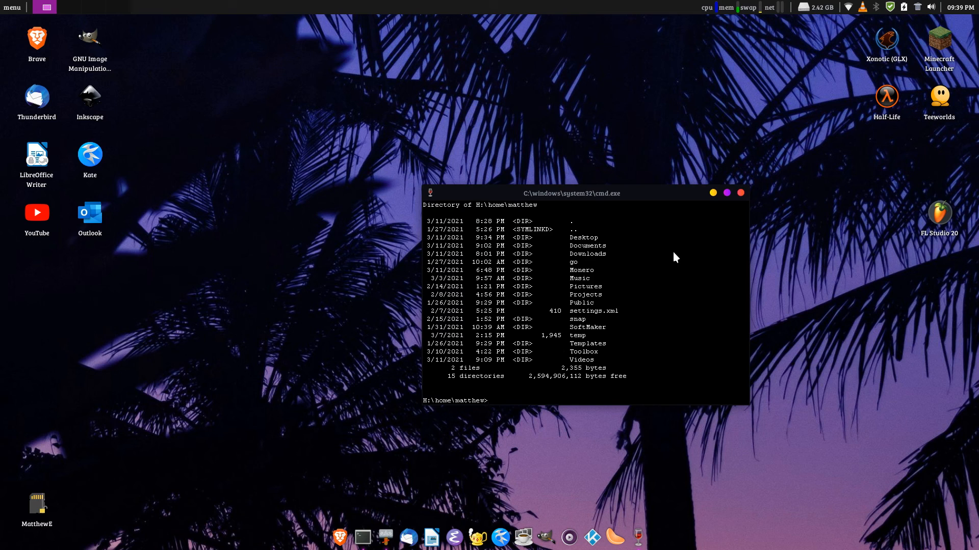
pyautogui.write('exit')
pyautogui.press('Return')
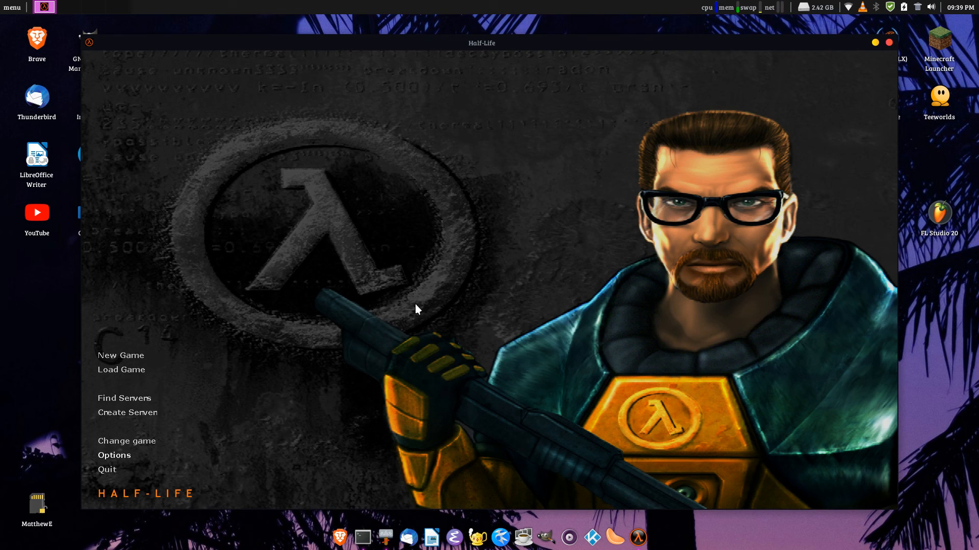
# Step: Look through Half-Life's Mouse, Audio, Video and Multiplayer options, cancel the options dialog, and close the game
pyautogui.click(412, 200)
pyautogui.click(444, 199)
pyautogui.click(477, 202)
pyautogui.click(583, 200)
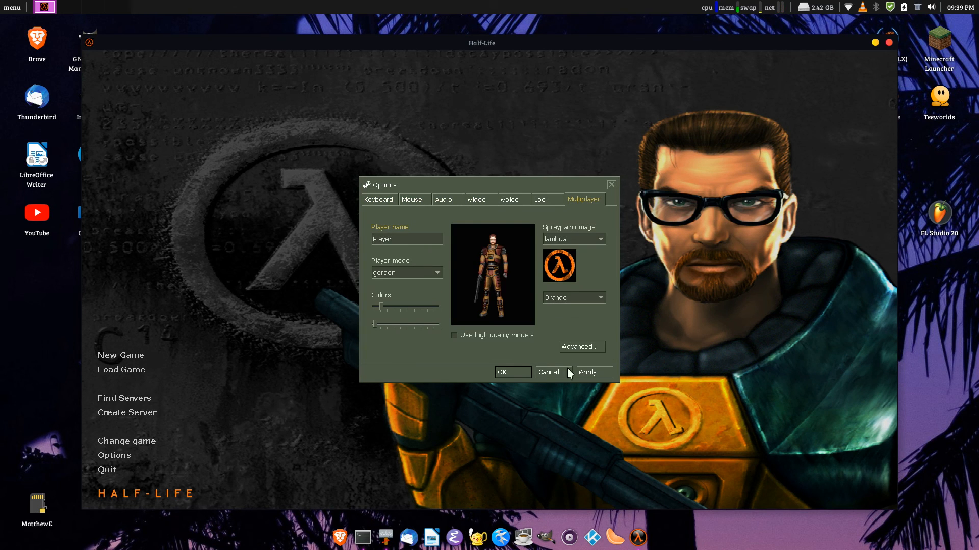
pyautogui.click(542, 372)
pyautogui.click(888, 43)
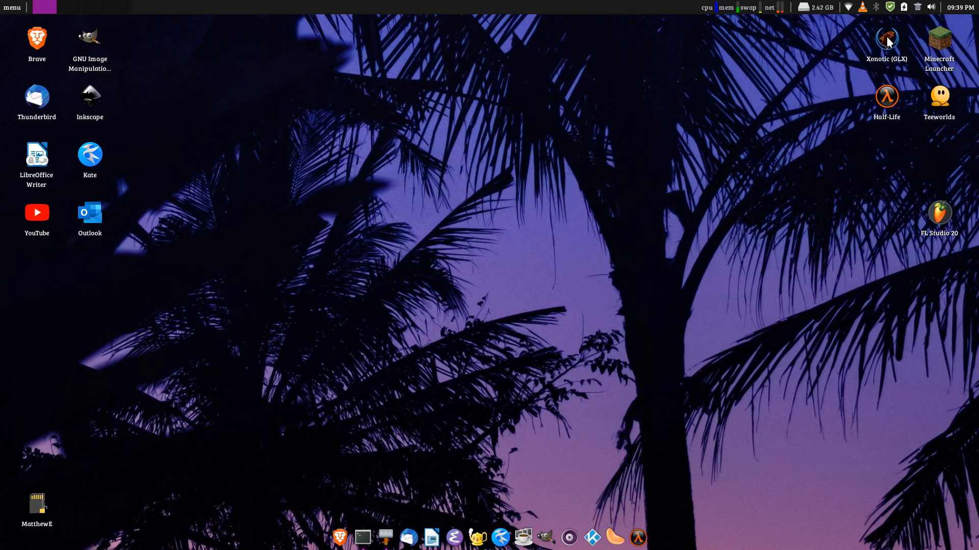